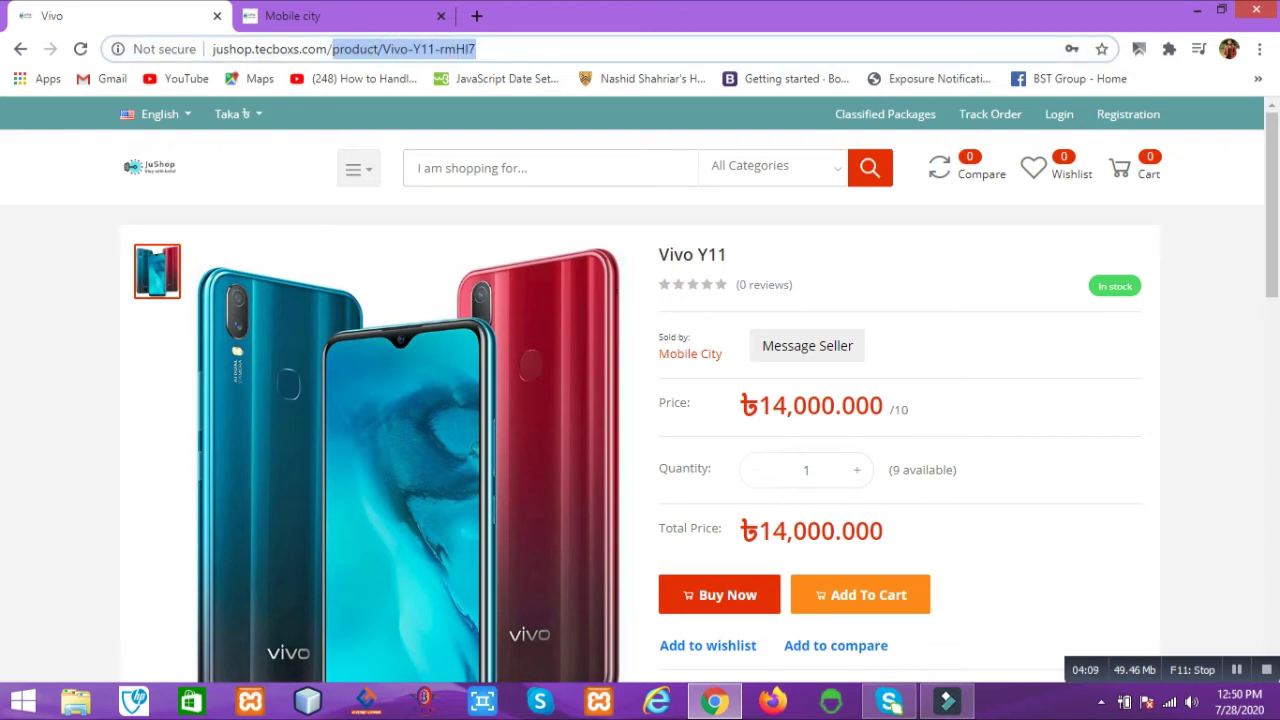
Step: Clear the Vivo Y11 product path from the address bar
{"action": "key", "text": "BackSpace"}
Step: Load the storefront home page and inspect it in a Galaxy S5 mobile preview (360×640)
{"action": "key", "text": "Return"}
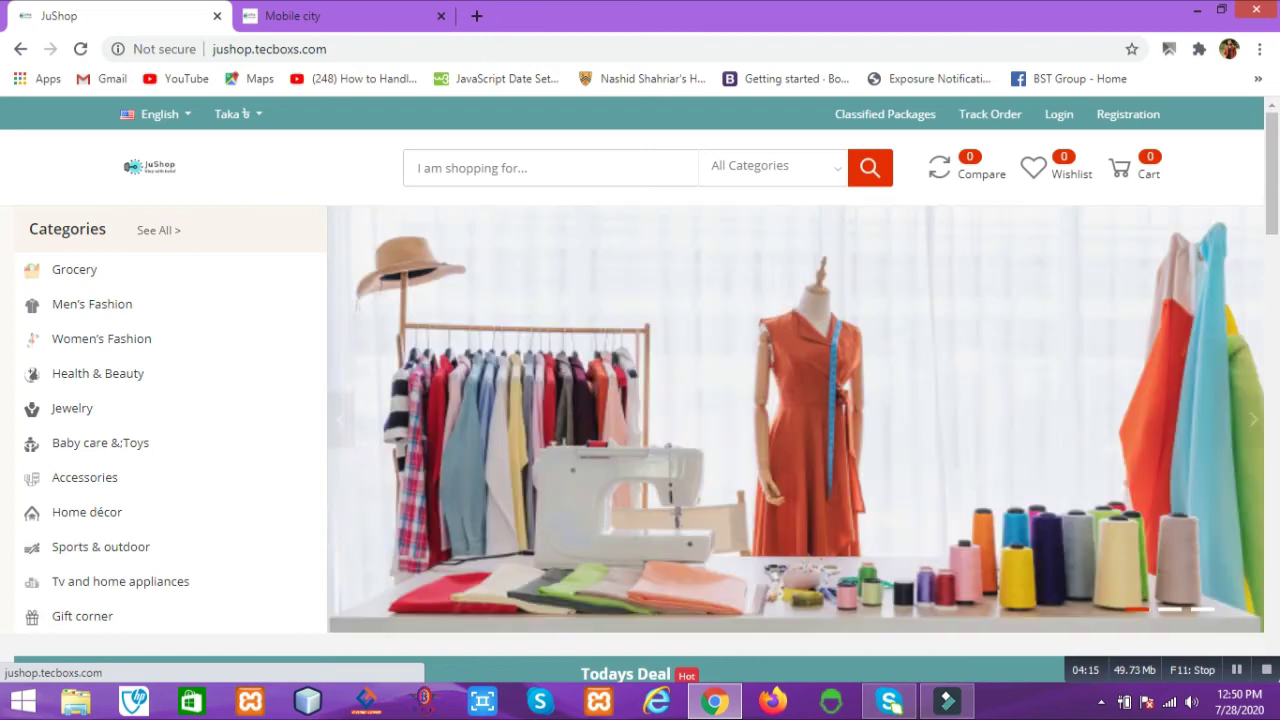
{"action": "scroll", "coordinate": [640, 390], "scroll_direction": "down", "scroll_amount": 4}
{"action": "scroll", "coordinate": [640, 390], "scroll_direction": "down", "scroll_amount": 2}
{"action": "scroll", "coordinate": [640, 390], "scroll_direction": "up", "scroll_amount": 6}
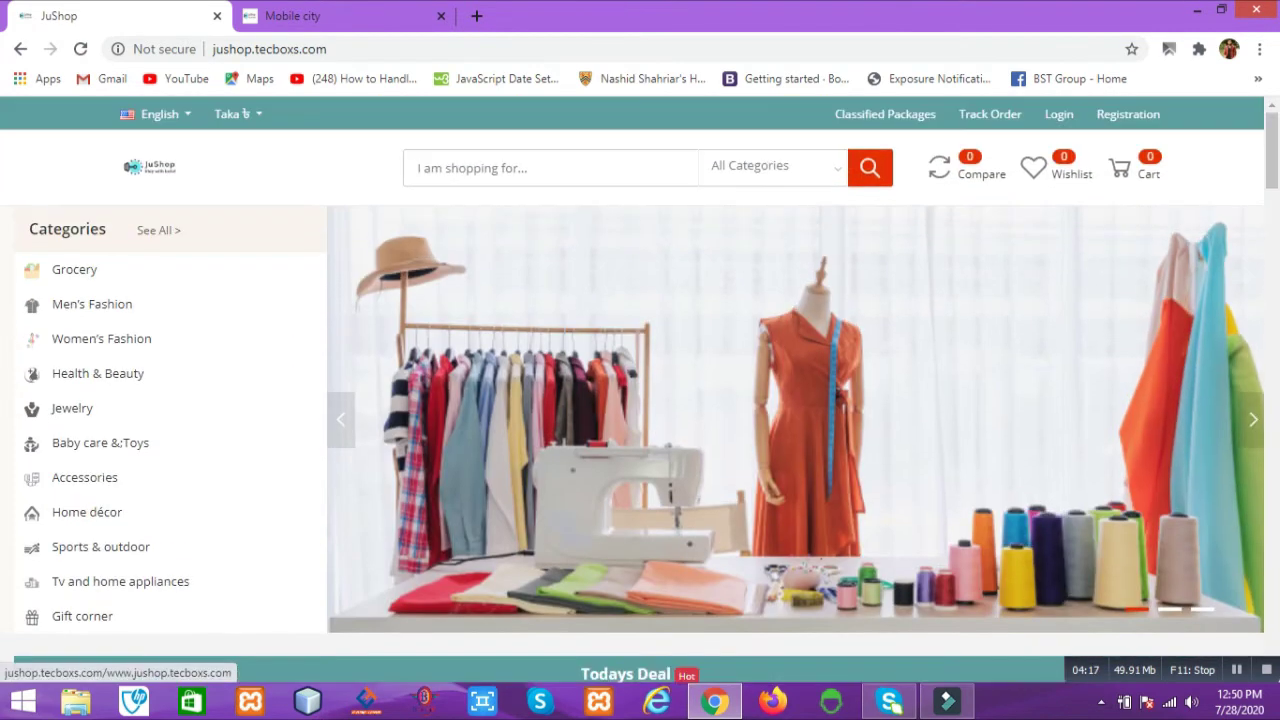
{"action": "right_click", "coordinate": [337, 175]}
{"action": "left_click", "coordinate": [390, 371]}
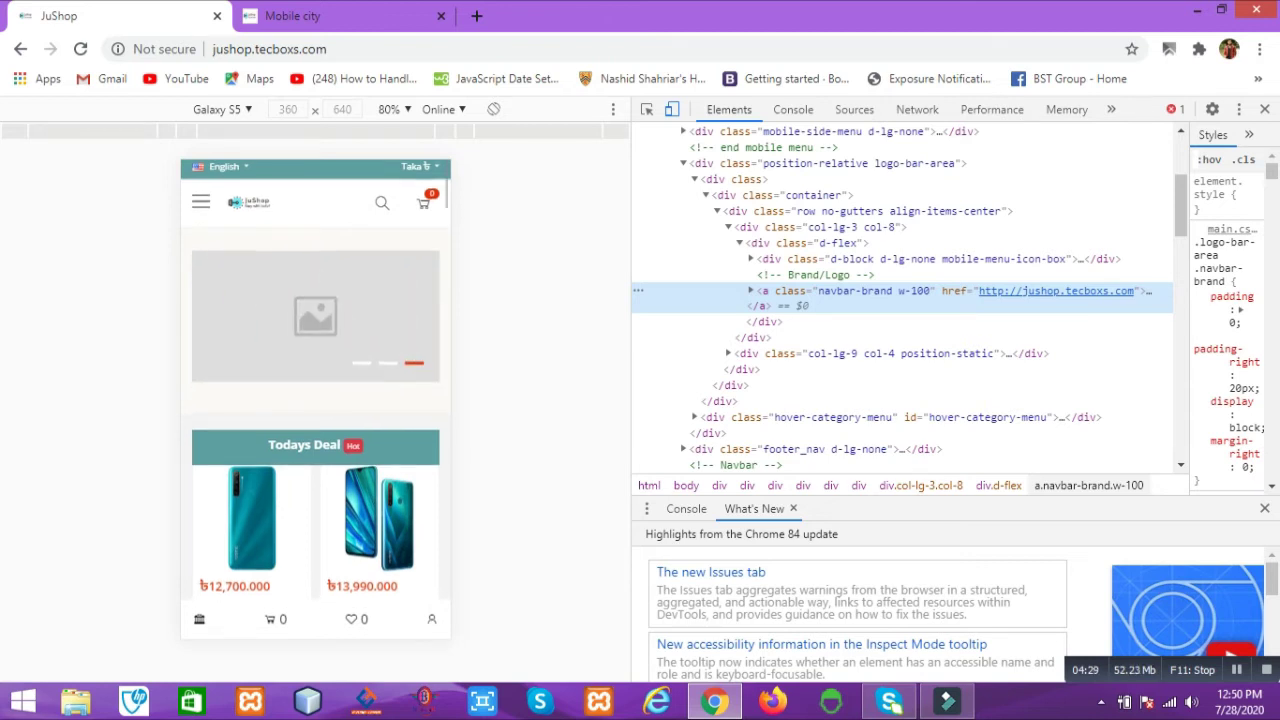
{"action": "scroll", "coordinate": [316, 400], "scroll_direction": "down", "scroll_amount": 6}
{"action": "scroll", "coordinate": [316, 400], "scroll_direction": "down", "scroll_amount": 3}
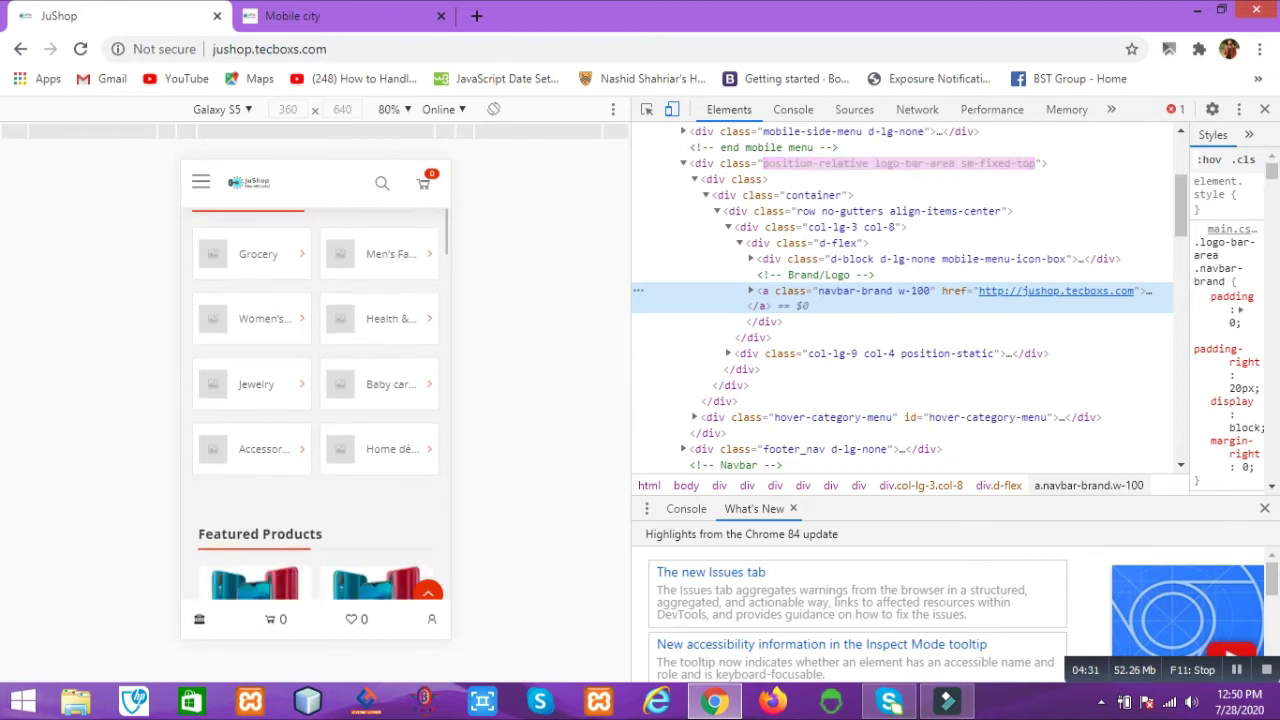
{"action": "scroll", "coordinate": [316, 400], "scroll_direction": "down", "scroll_amount": 4}
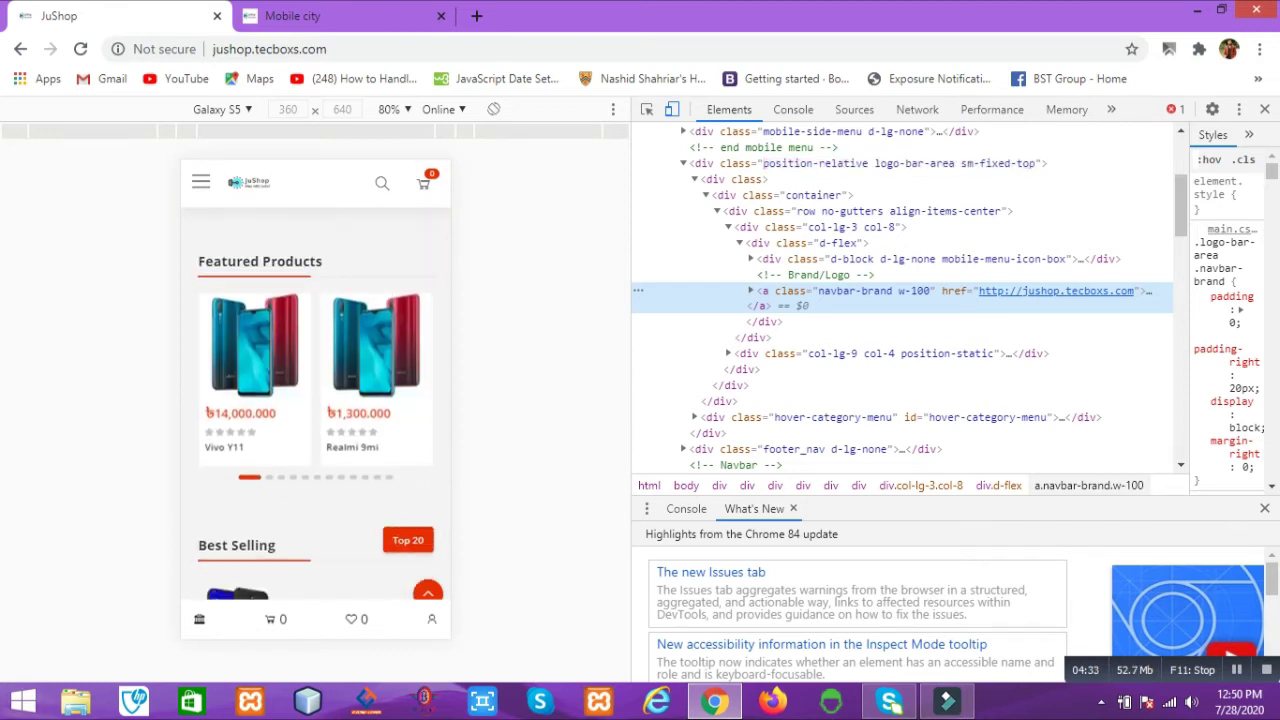
{"action": "scroll", "coordinate": [316, 400], "scroll_direction": "down", "scroll_amount": 4}
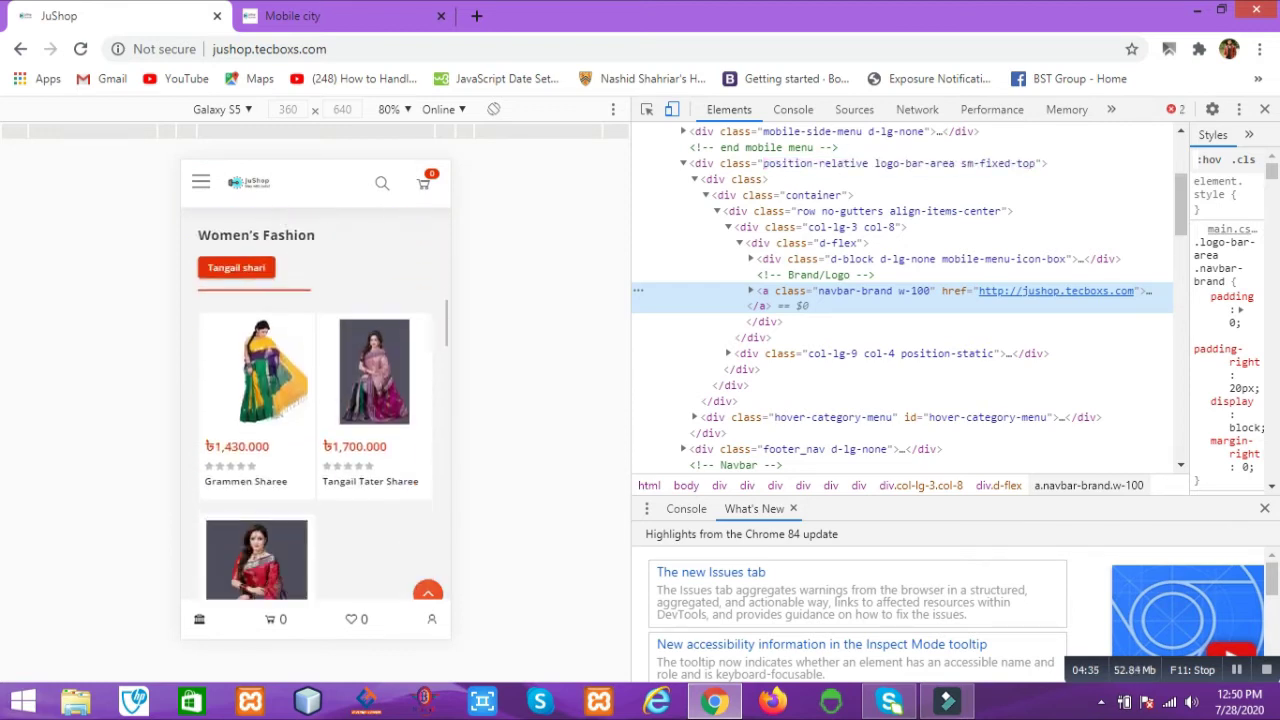
{"action": "scroll", "coordinate": [316, 400], "scroll_direction": "down", "scroll_amount": 5}
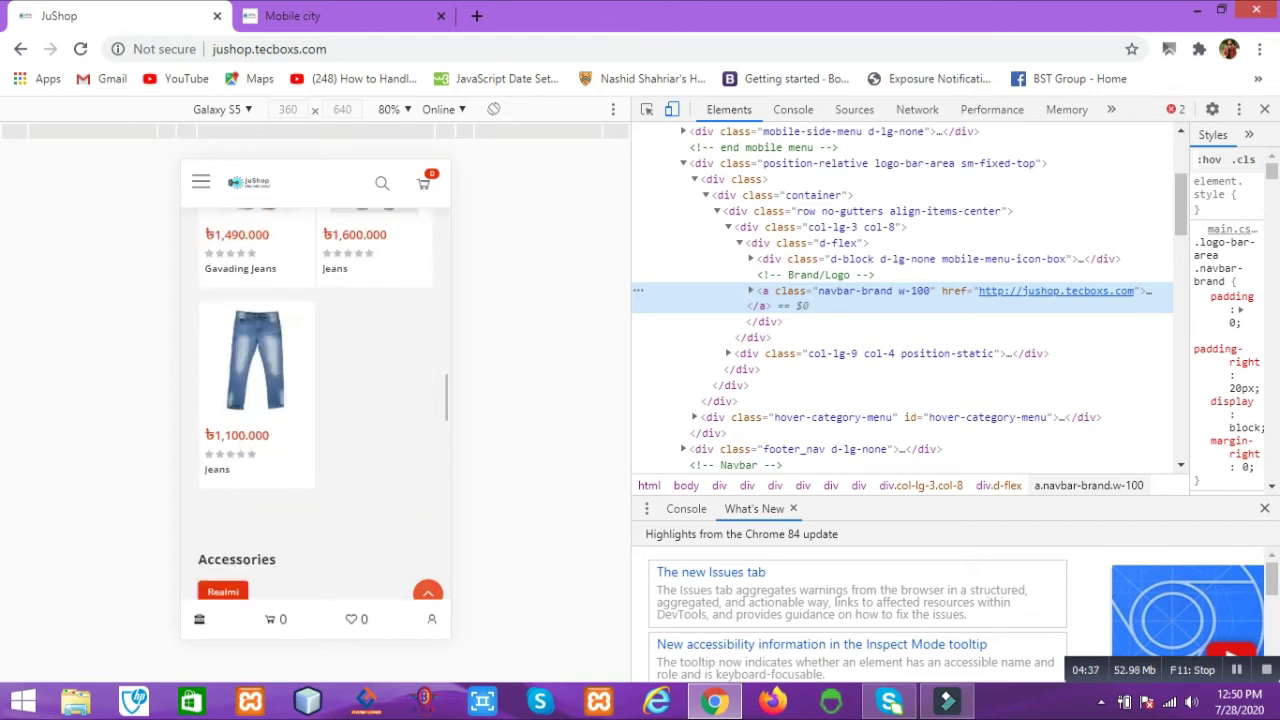
{"action": "scroll", "coordinate": [316, 400], "scroll_direction": "down", "scroll_amount": 3}
{"action": "scroll", "coordinate": [316, 400], "scroll_direction": "up", "scroll_amount": 10}
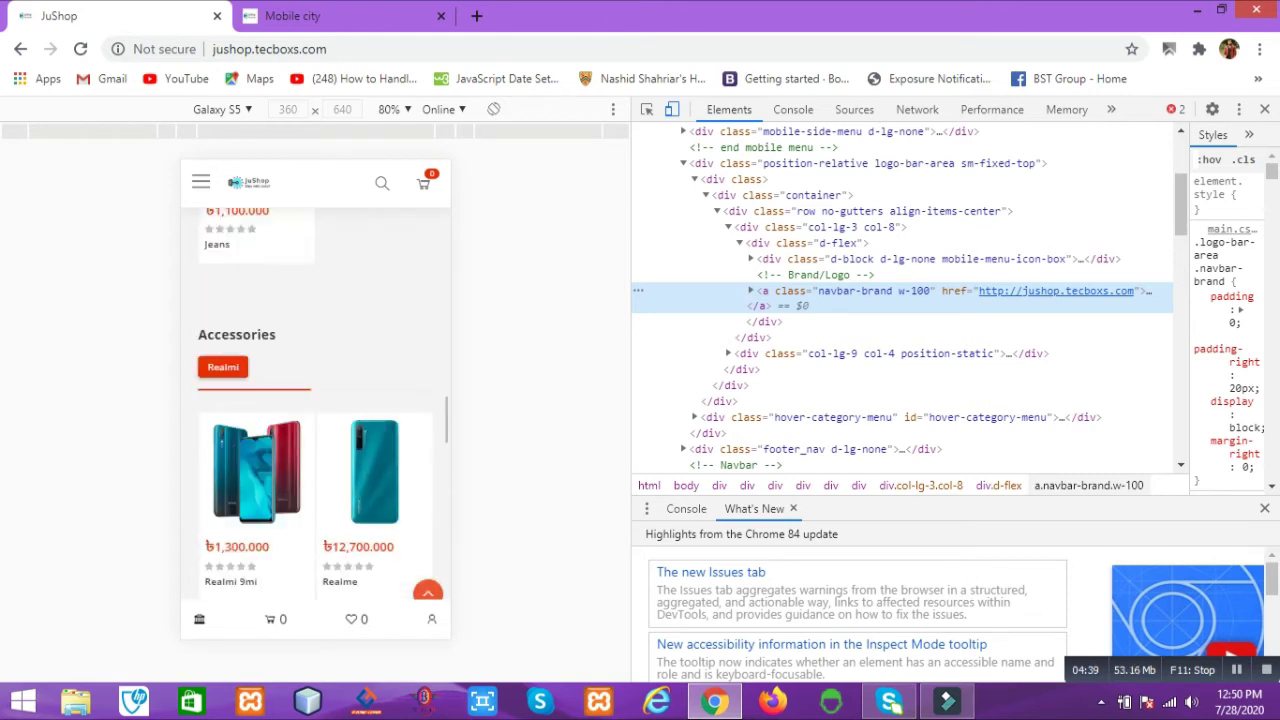
{"action": "scroll", "coordinate": [316, 400], "scroll_direction": "up", "scroll_amount": 4}
{"action": "scroll", "coordinate": [316, 400], "scroll_direction": "down", "scroll_amount": 2}
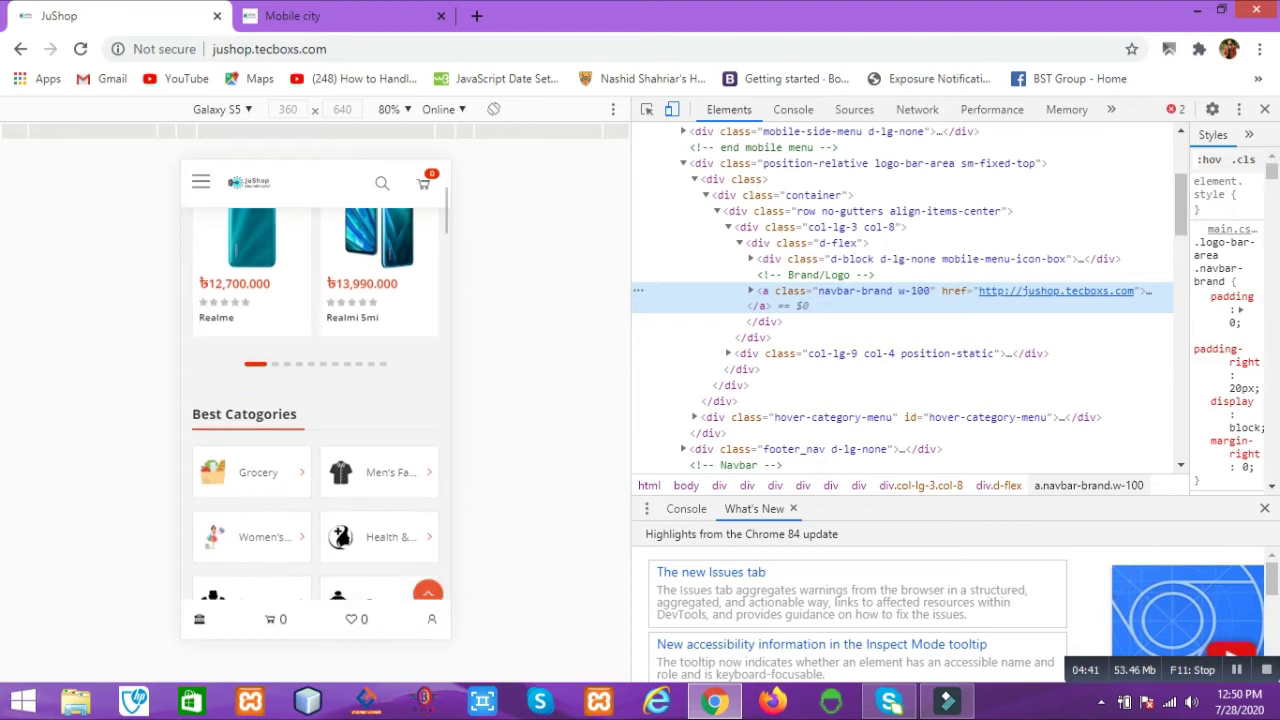
{"action": "left_click", "coordinate": [304, 420]}
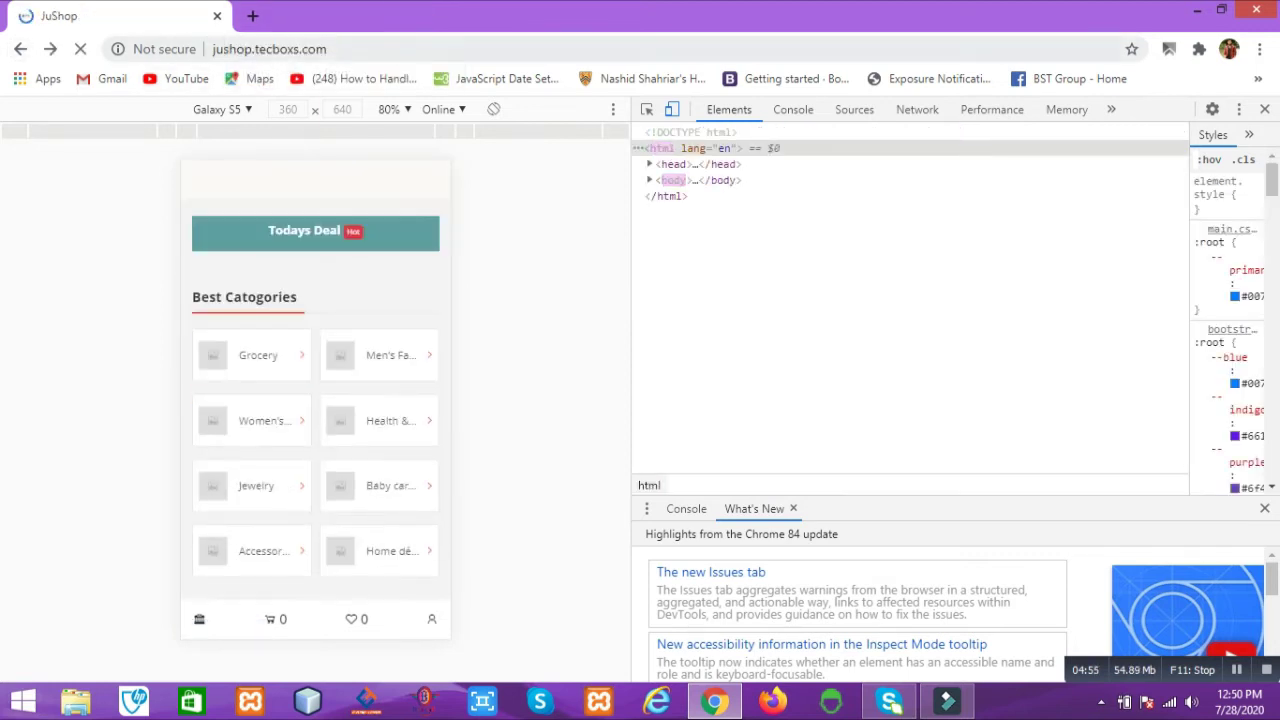
Step: Go to the site's /admin address and close the developer tools and mobile preview
{"action": "key", "text": "ctrl+l"}
{"action": "key", "text": "End"}
{"action": "type", "text": "/"}
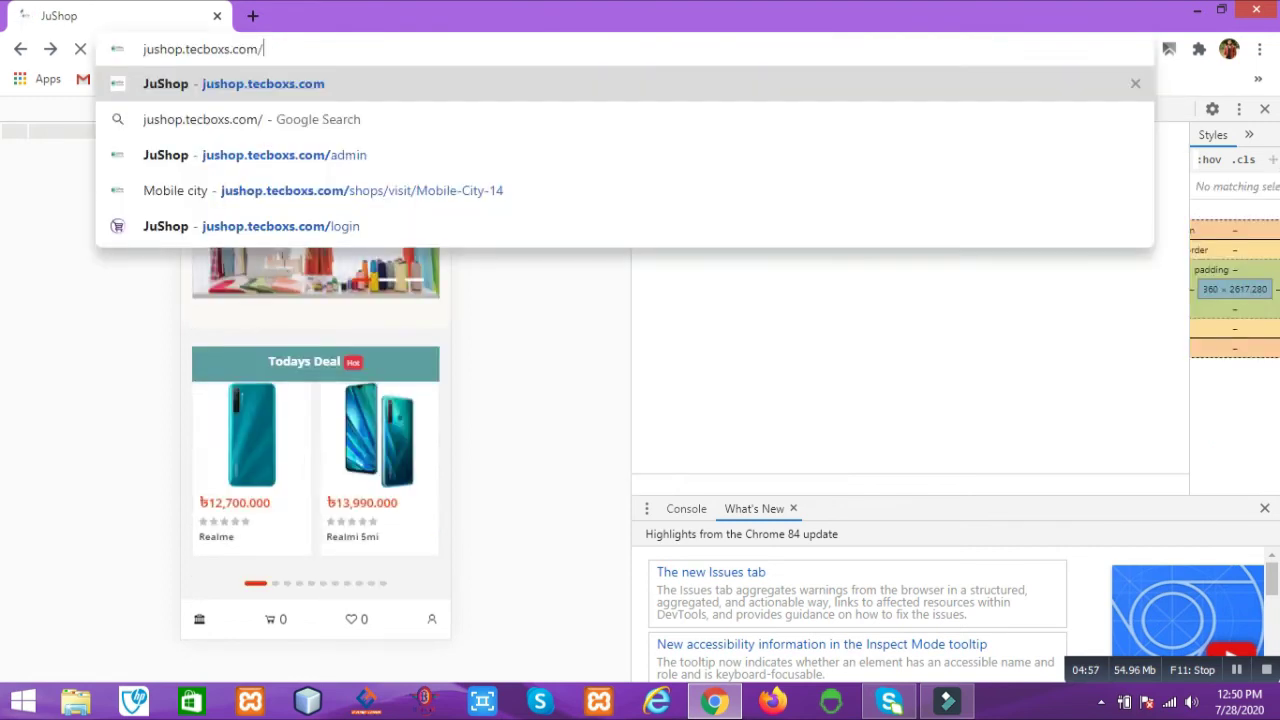
{"action": "type", "text": "admin"}
{"action": "key", "text": "Return"}
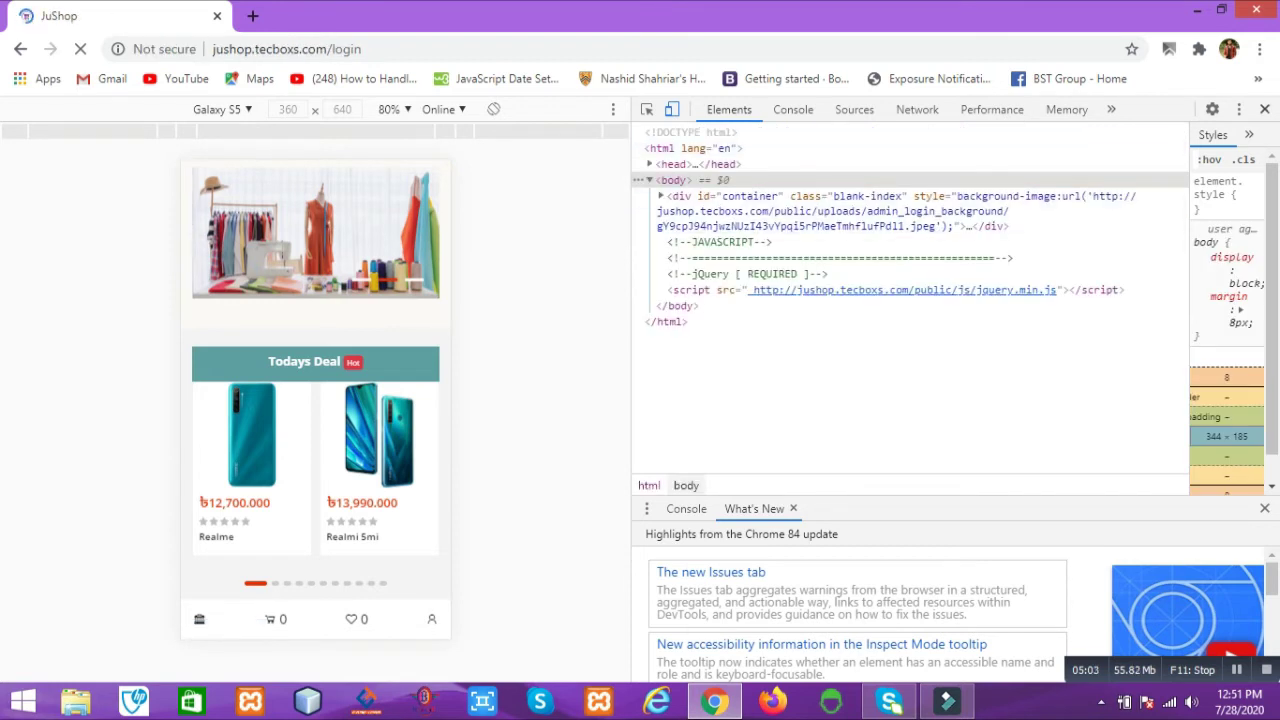
{"action": "key", "text": "F12"}
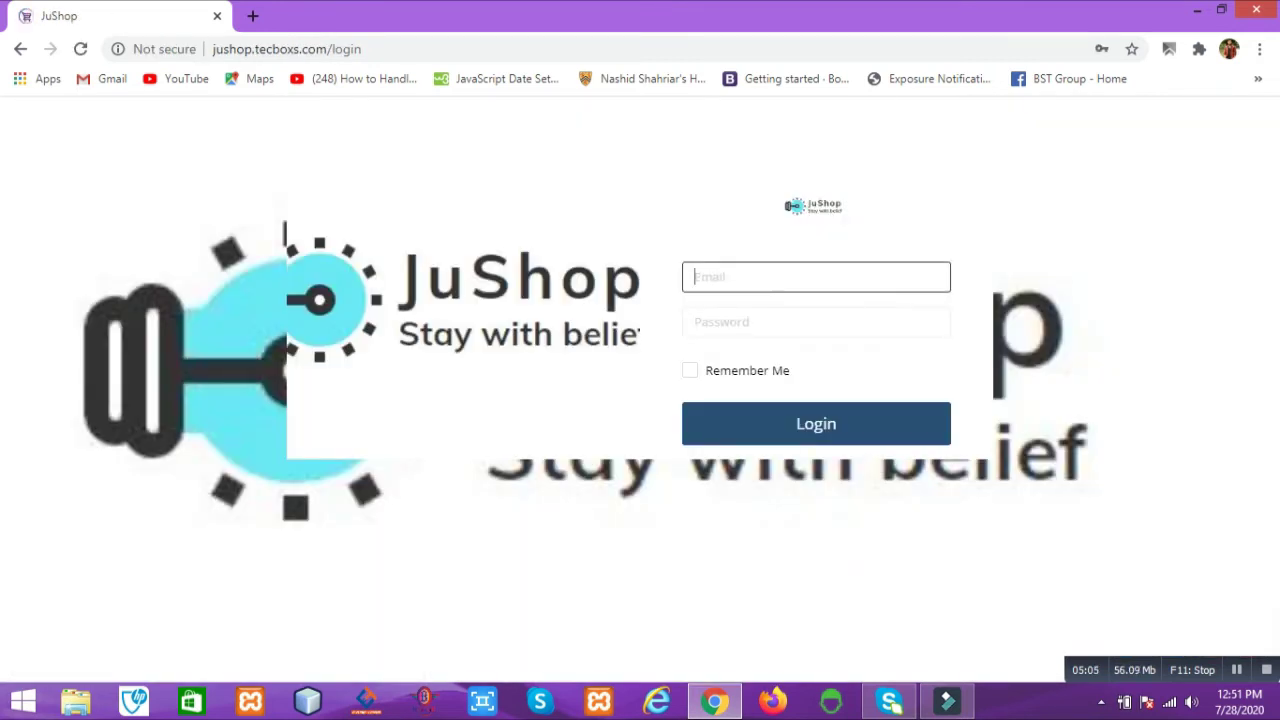
Step: Sign in with the saved admin e-mail and the admin password
{"action": "key", "text": "Down"}
{"action": "type", "text": "admin"}
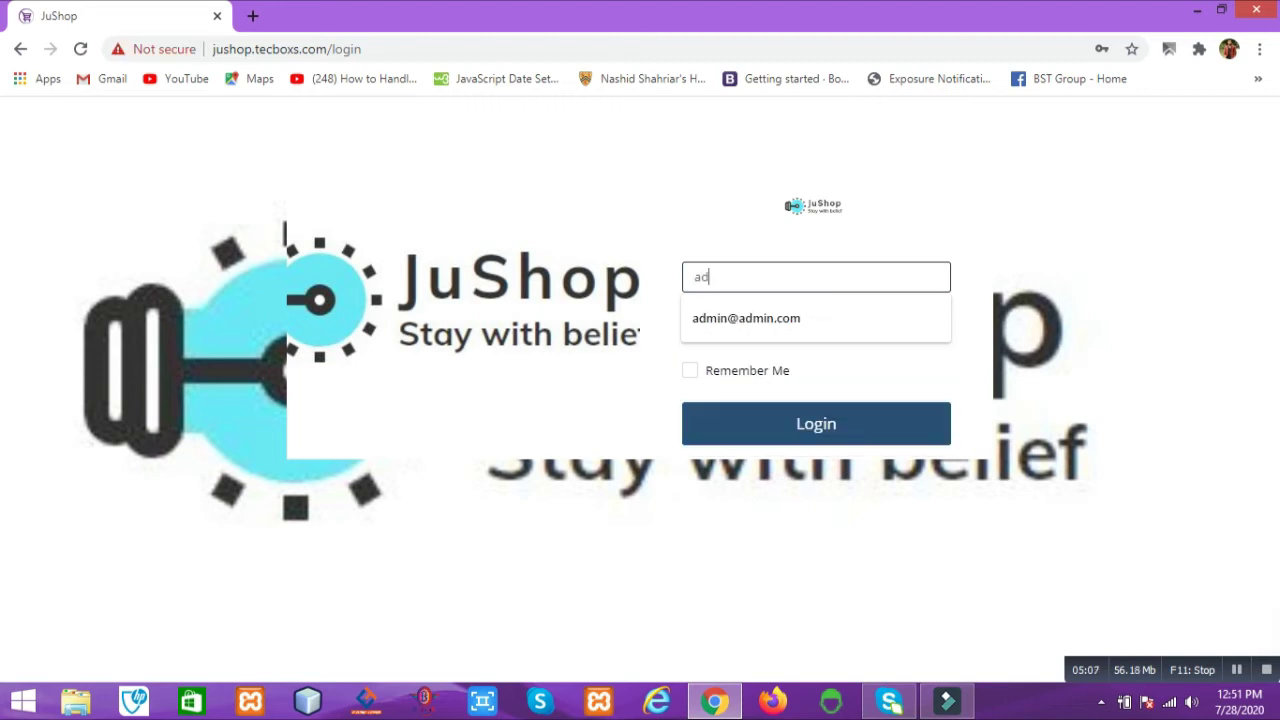
{"action": "key", "text": "Down"}
{"action": "key", "text": "Return"}
{"action": "key", "text": "Tab"}
{"action": "type", "text": "1234567"}
{"action": "key", "text": "Tab"}
{"action": "key", "text": "Tab"}
{"action": "key", "text": "Return"}
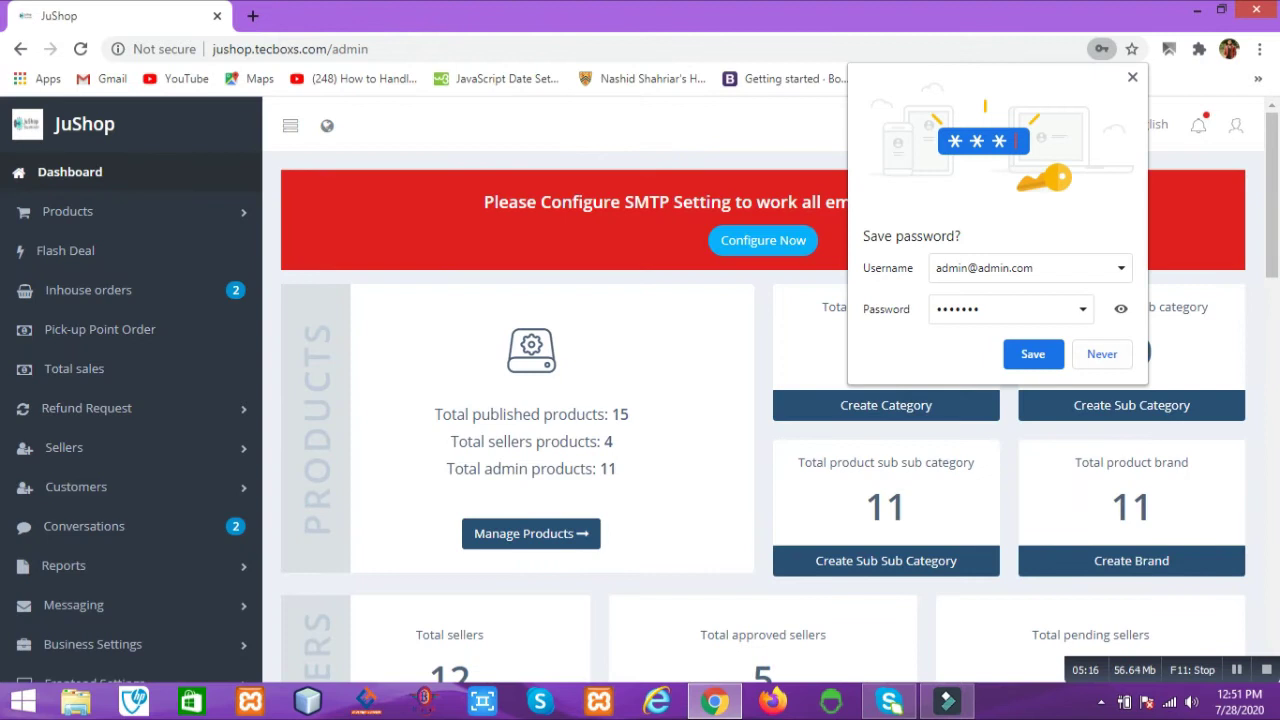
Step: Save the admin password, dismiss the breach warning, and review the dashboard's product and seller statistics
{"action": "left_click", "coordinate": [1032, 354]}
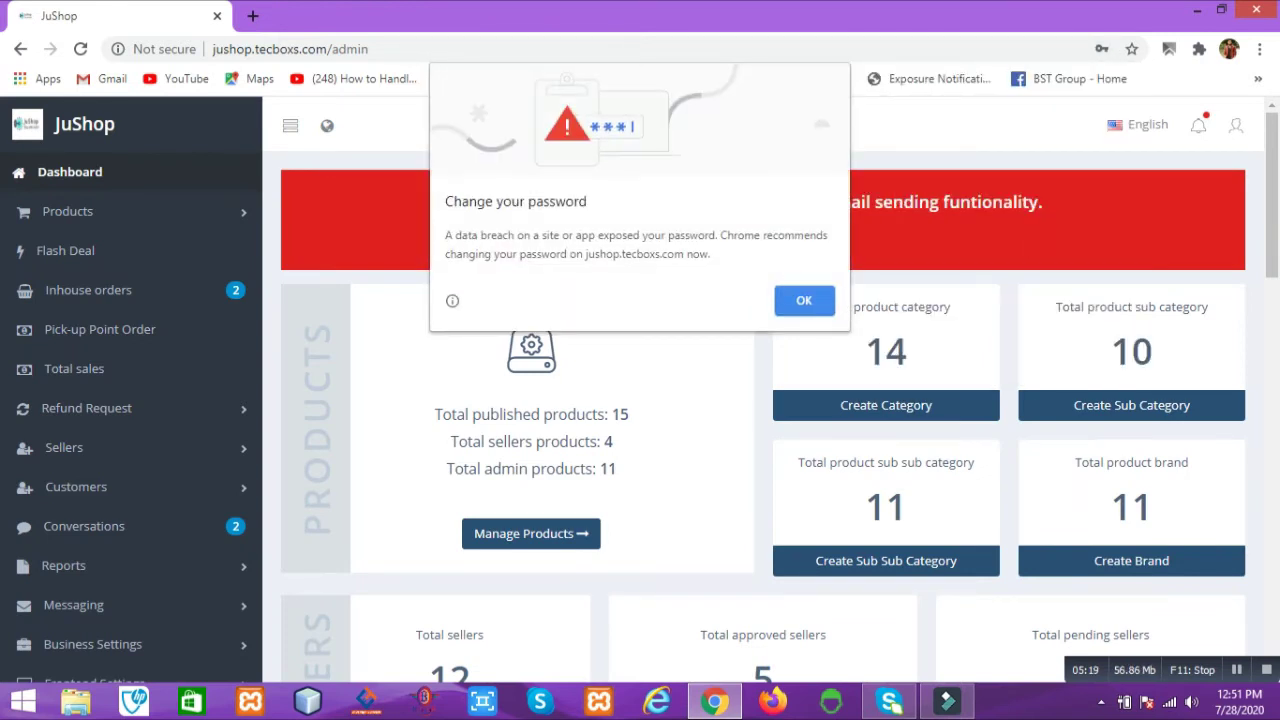
{"action": "key", "text": "Return"}
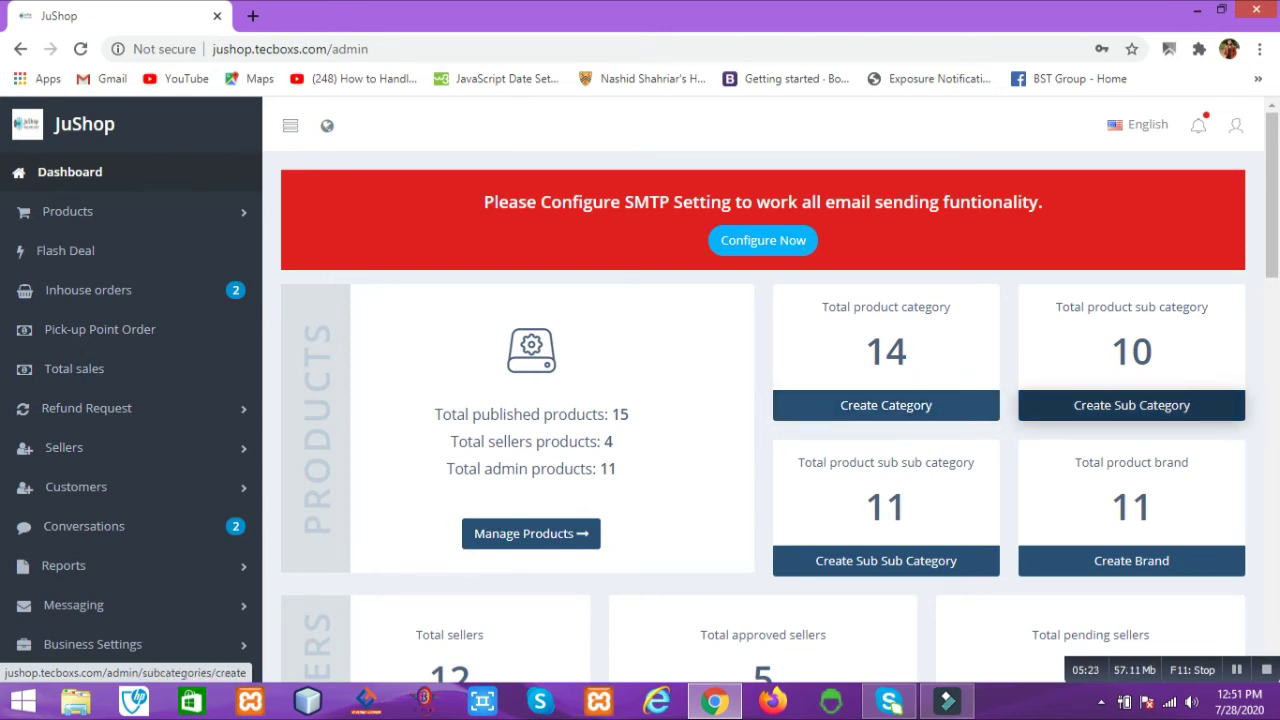
{"action": "scroll", "coordinate": [886, 560], "scroll_direction": "down", "scroll_amount": 3}
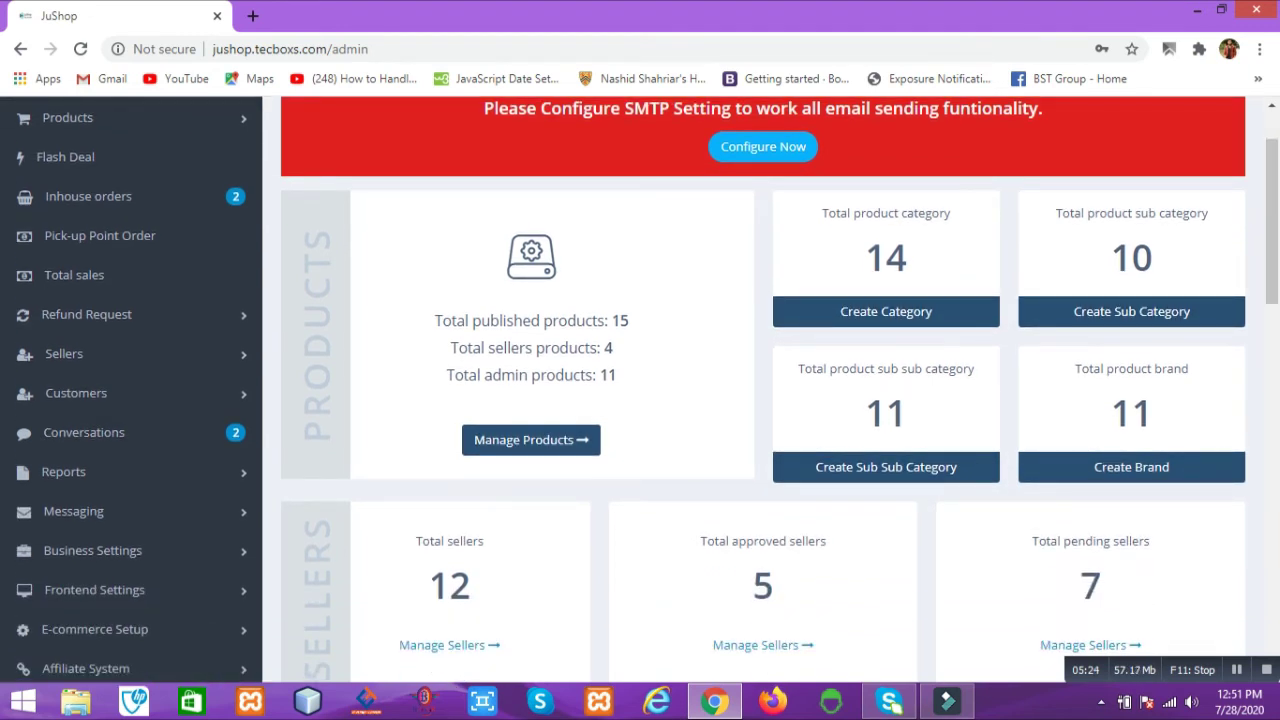
{"action": "scroll", "coordinate": [763, 458], "scroll_direction": "down", "scroll_amount": 3}
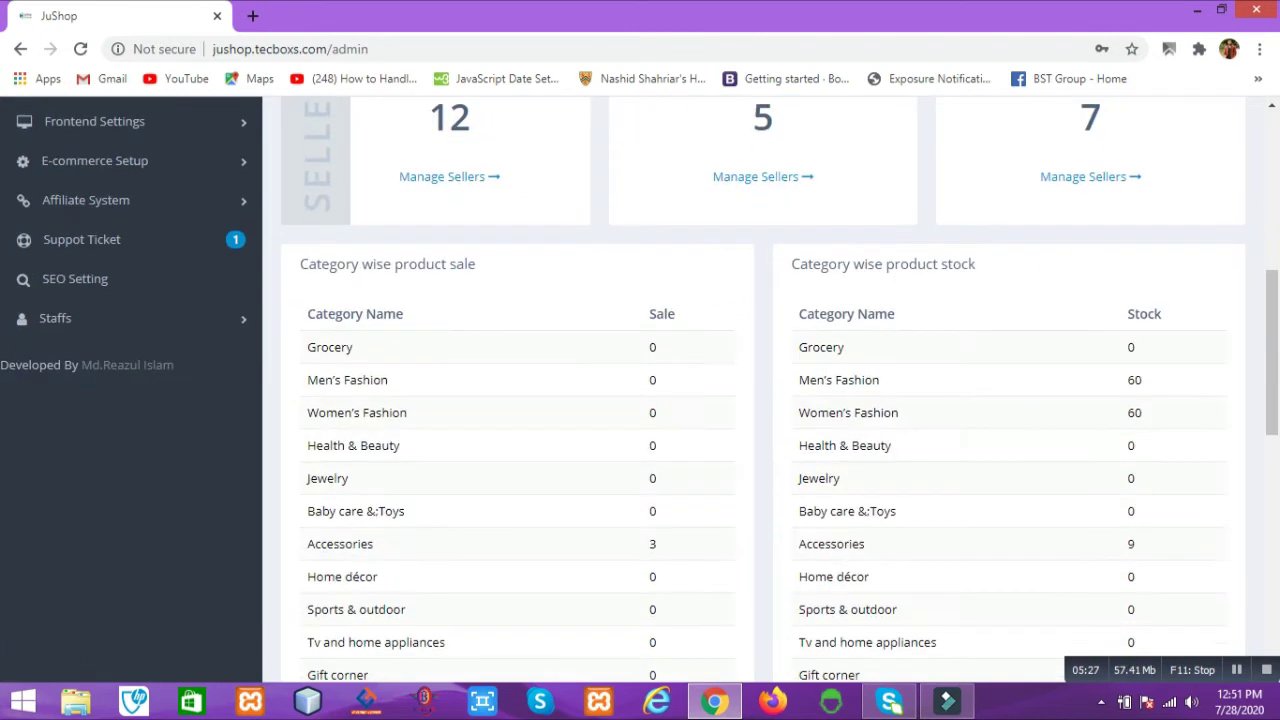
{"action": "scroll", "coordinate": [770, 390], "scroll_direction": "down", "scroll_amount": 7}
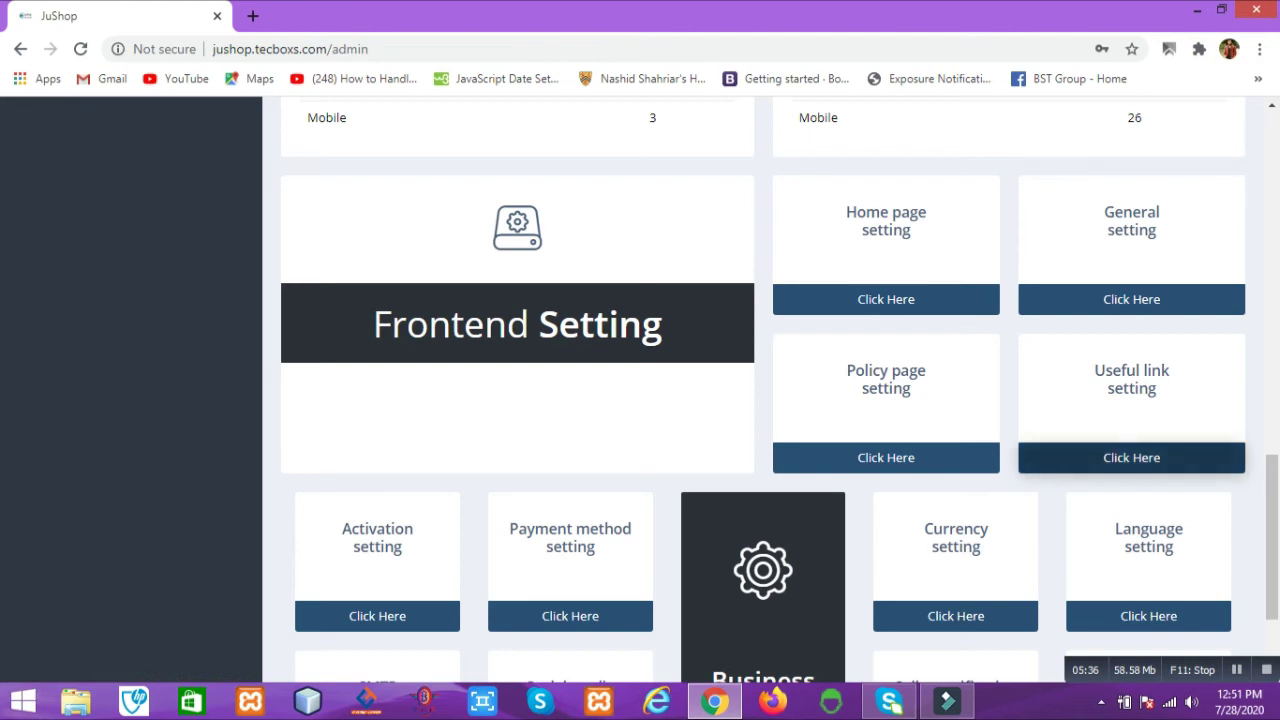
{"action": "scroll", "coordinate": [1000, 450], "scroll_direction": "down", "scroll_amount": 2}
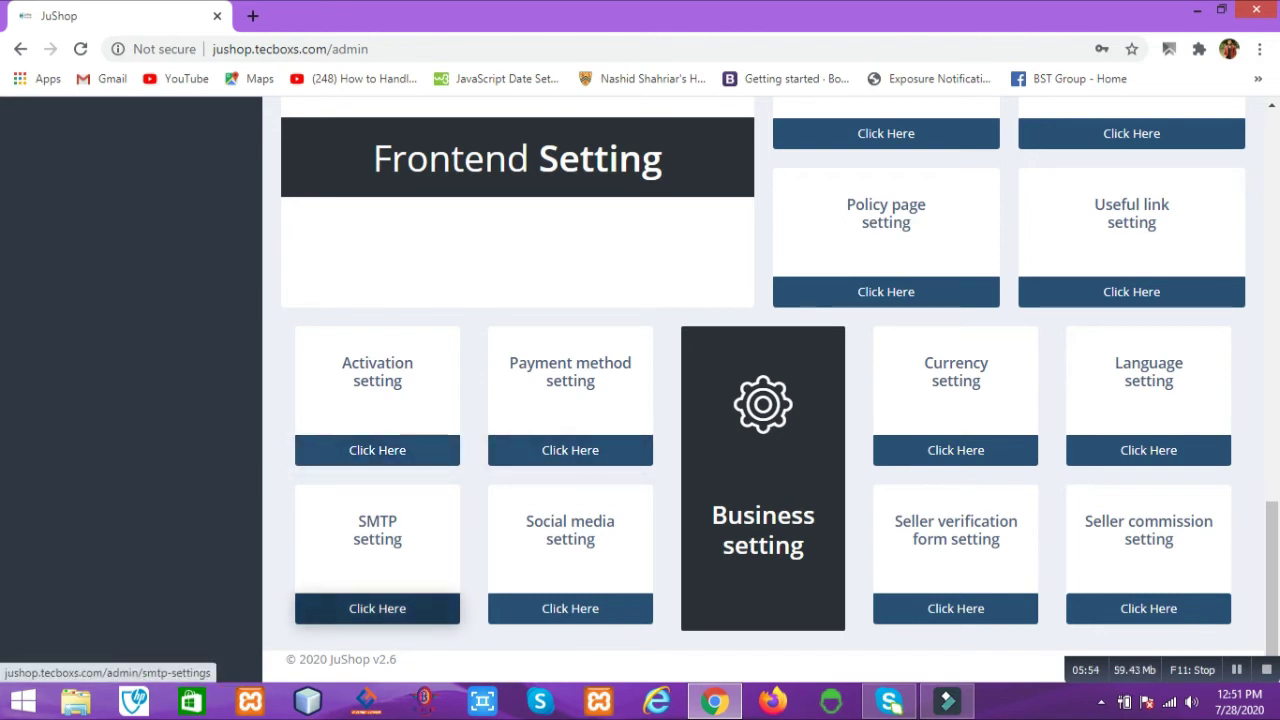
{"action": "scroll", "coordinate": [570, 610], "scroll_direction": "up", "scroll_amount": 15}
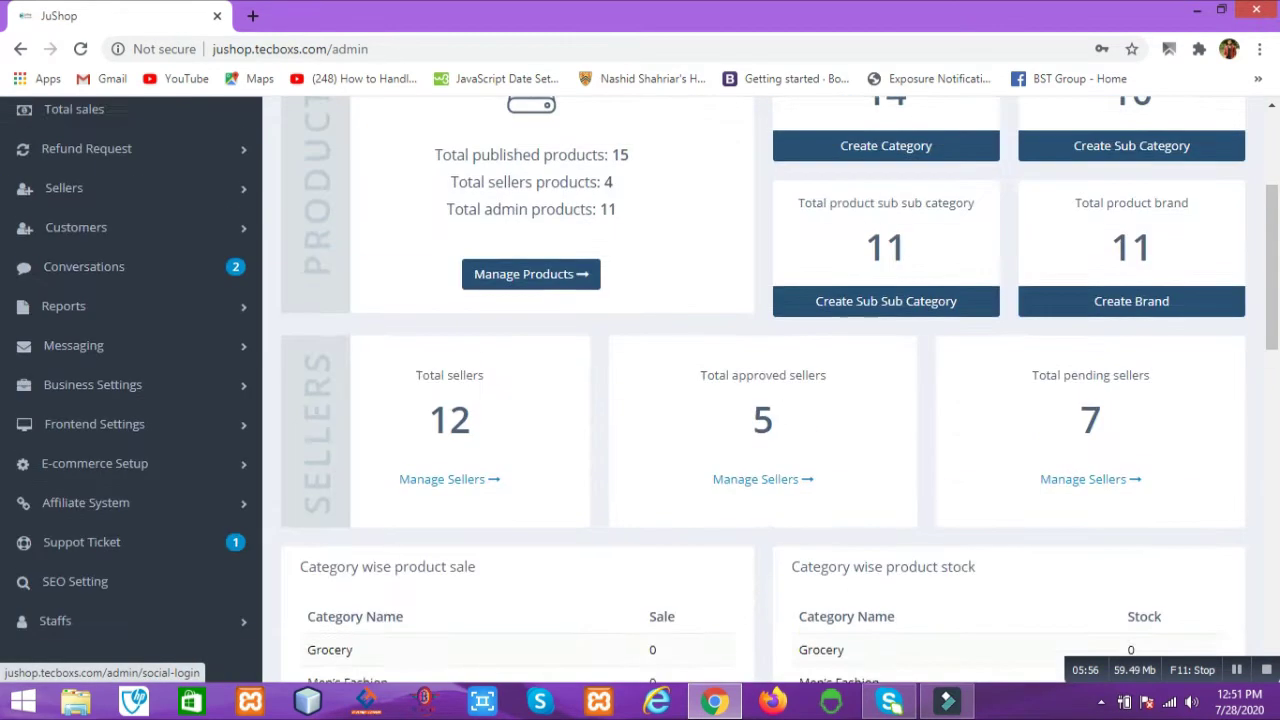
Step: Expand the Products and Refund Request sections of the admin menu
{"action": "left_click", "coordinate": [60, 211]}
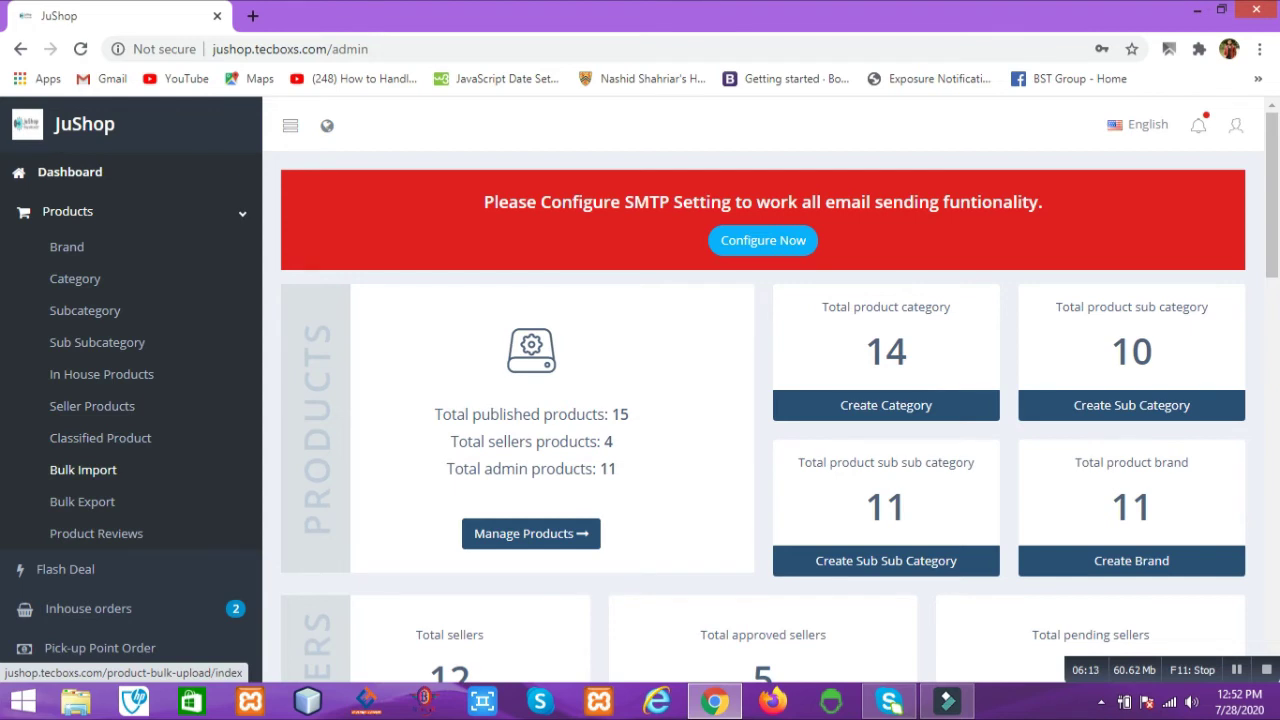
{"action": "scroll", "coordinate": [83, 470], "scroll_direction": "down", "scroll_amount": 1}
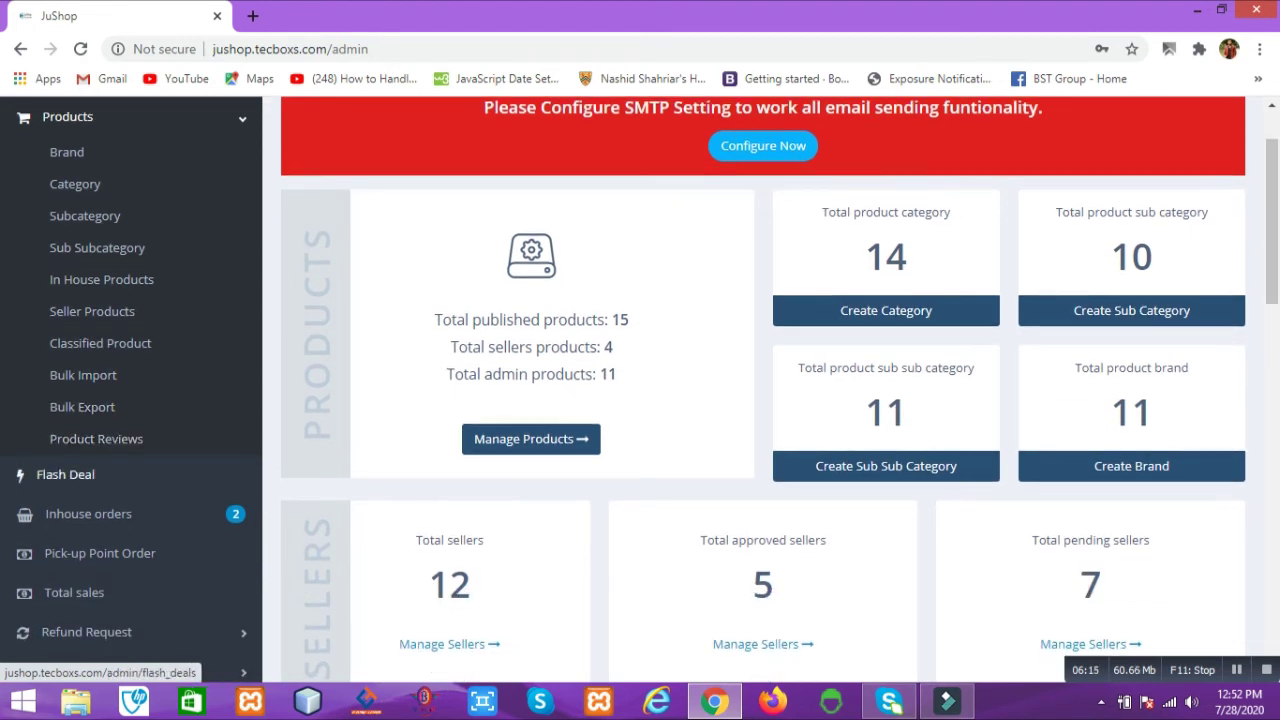
{"action": "scroll", "coordinate": [83, 470], "scroll_direction": "down", "scroll_amount": 2}
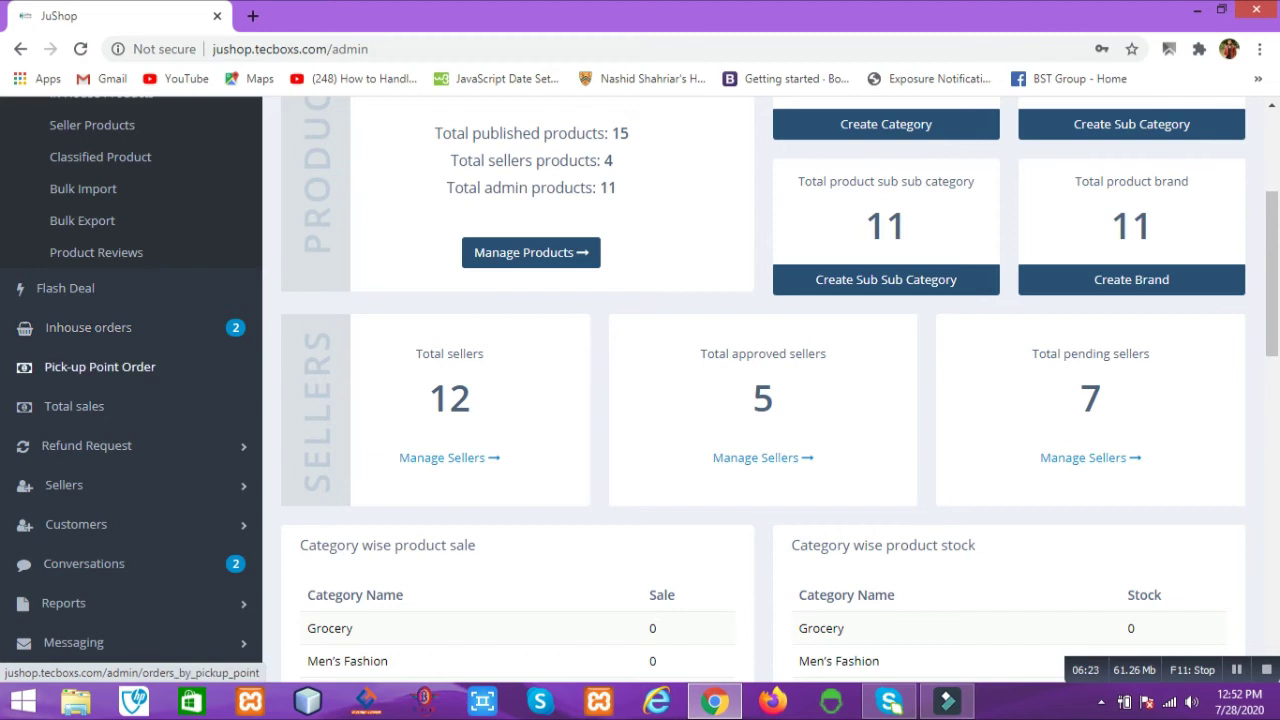
{"action": "scroll", "coordinate": [100, 345], "scroll_direction": "down", "scroll_amount": 1}
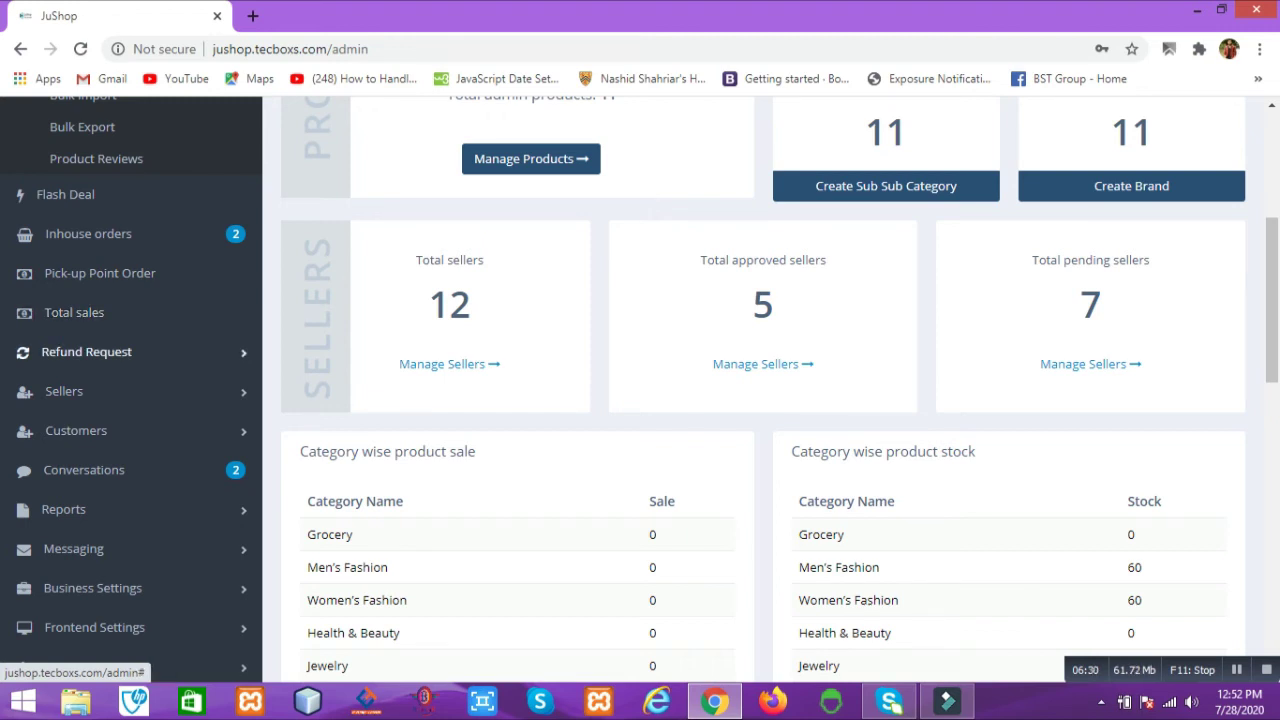
{"action": "left_click", "coordinate": [86, 352]}
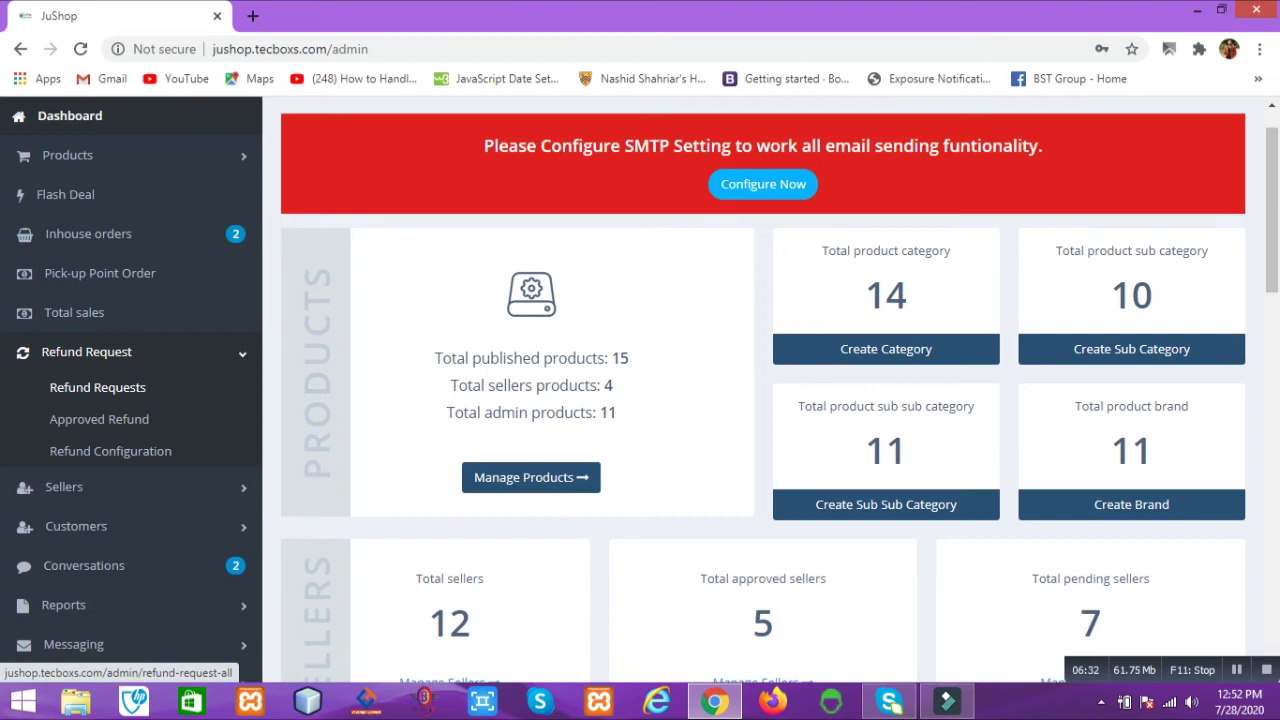
{"action": "scroll", "coordinate": [97, 387], "scroll_direction": "down", "scroll_amount": 2}
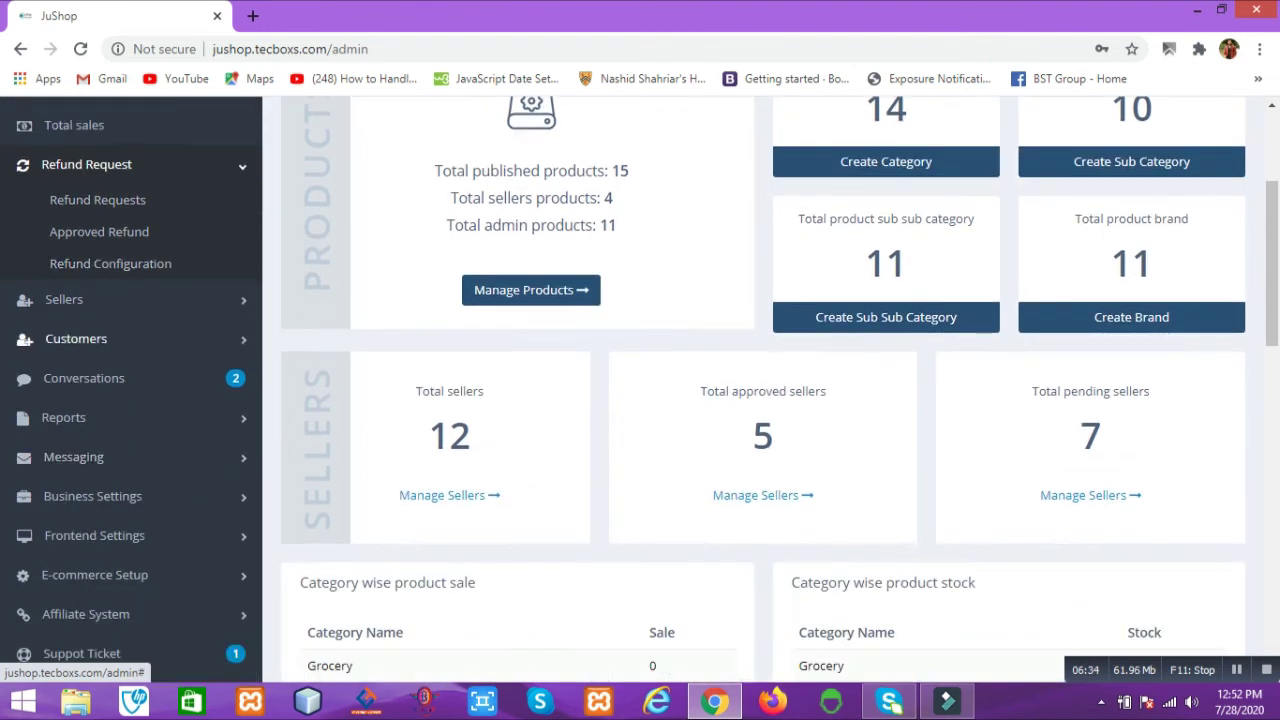
Step: Expand the Sellers, Customers and Reports sections to show their sub-pages
{"action": "left_click", "coordinate": [62, 217]}
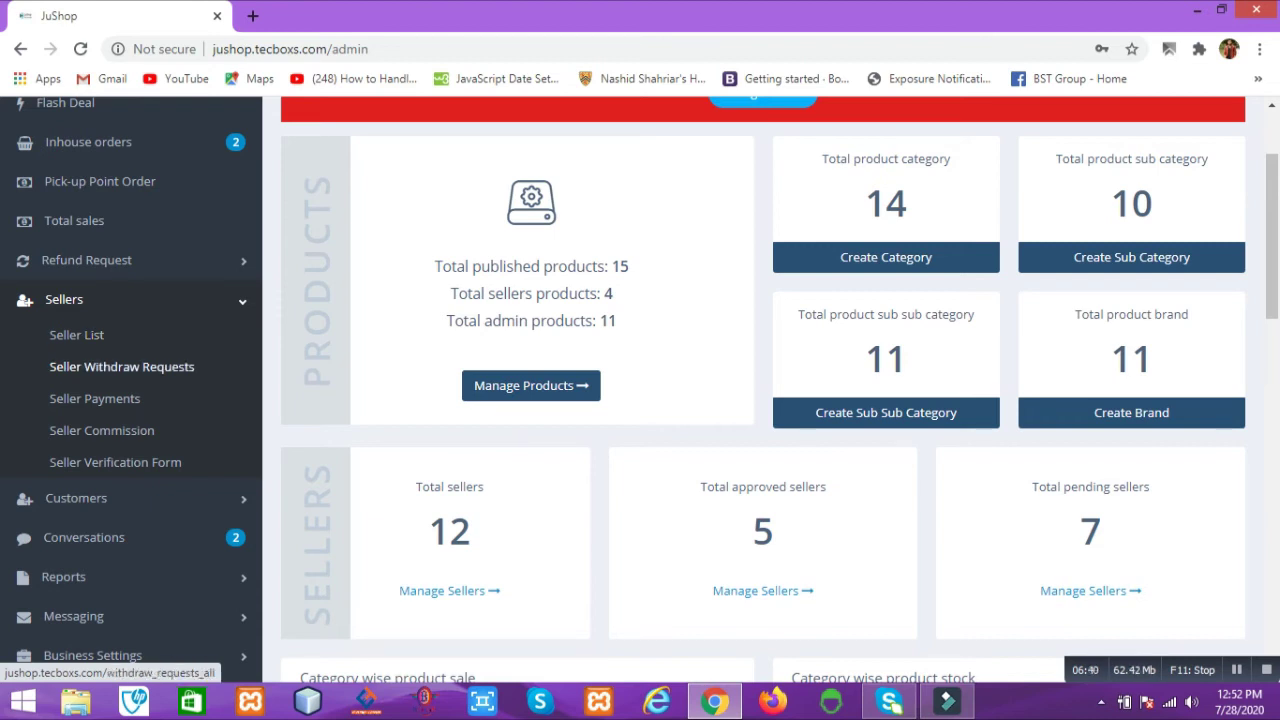
{"action": "scroll", "coordinate": [92, 400], "scroll_direction": "down", "scroll_amount": 1}
{"action": "left_click", "coordinate": [76, 404]}
{"action": "scroll", "coordinate": [100, 470], "scroll_direction": "down", "scroll_amount": 2}
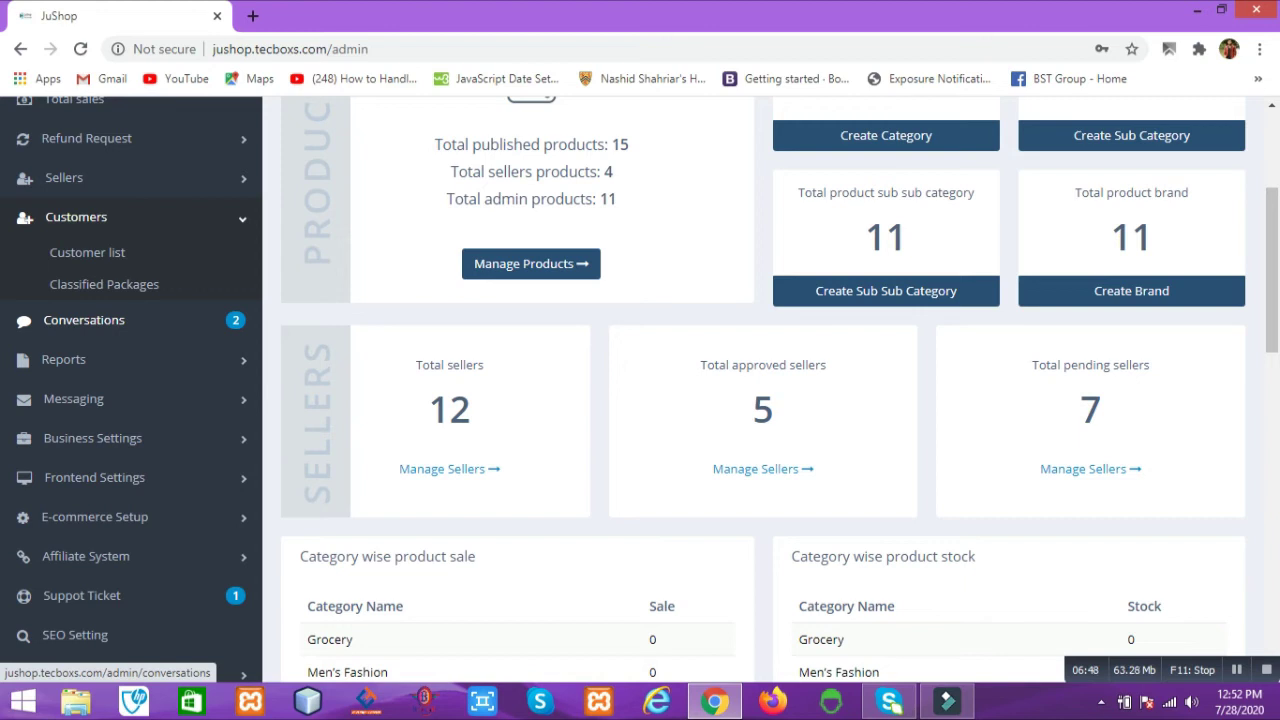
{"action": "left_click", "coordinate": [63, 359]}
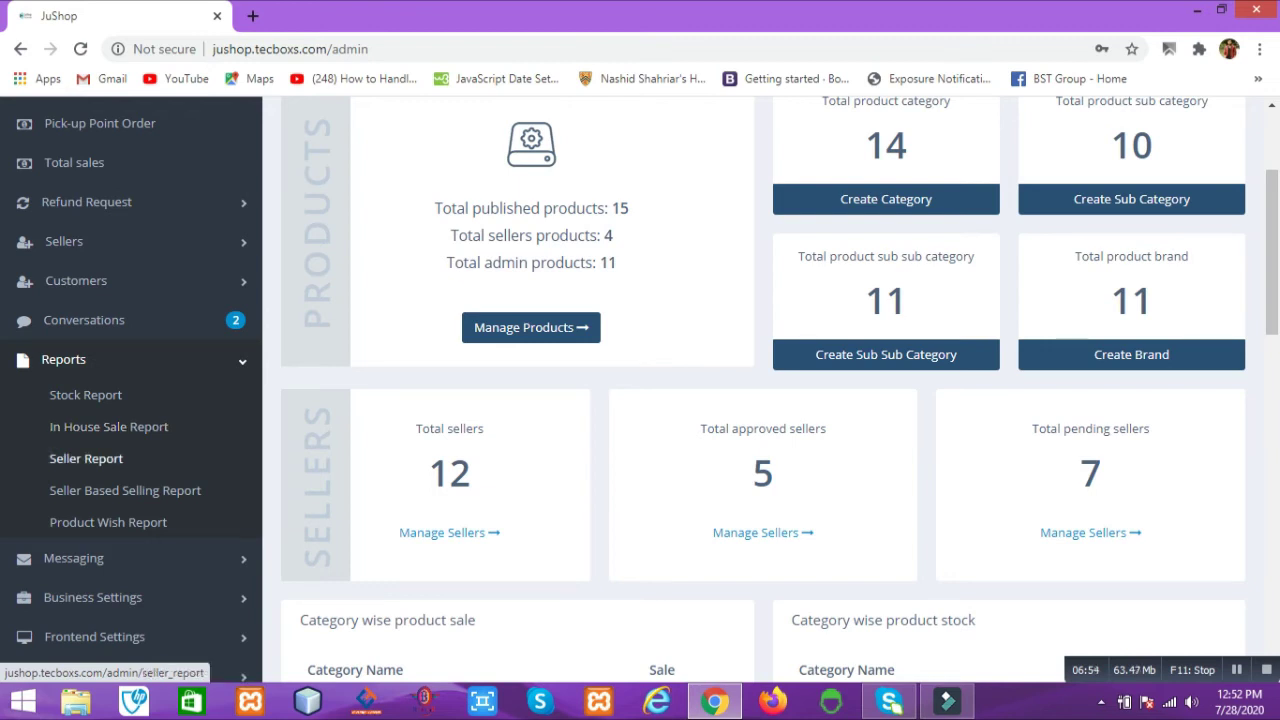
{"action": "scroll", "coordinate": [86, 458], "scroll_direction": "down", "scroll_amount": 2}
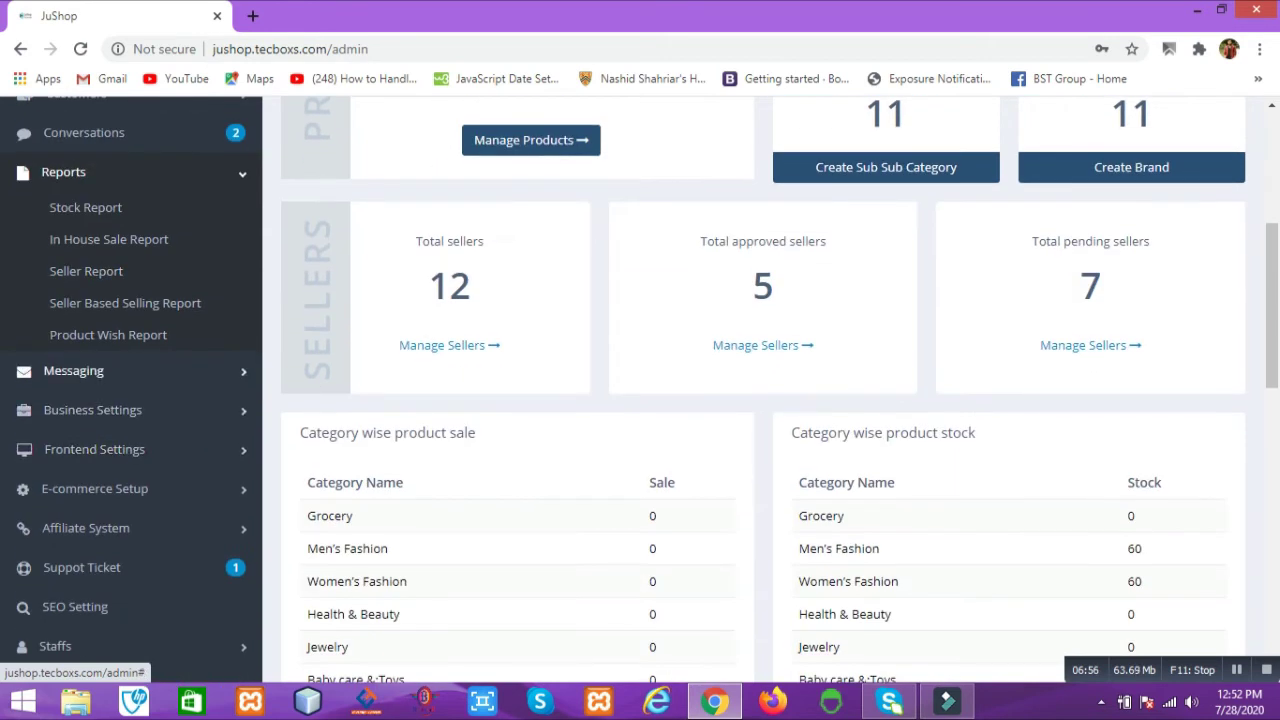
Step: Expand the Messaging, Business Settings and Frontend Settings sections
{"action": "left_click", "coordinate": [73, 370]}
{"action": "left_click", "coordinate": [92, 441]}
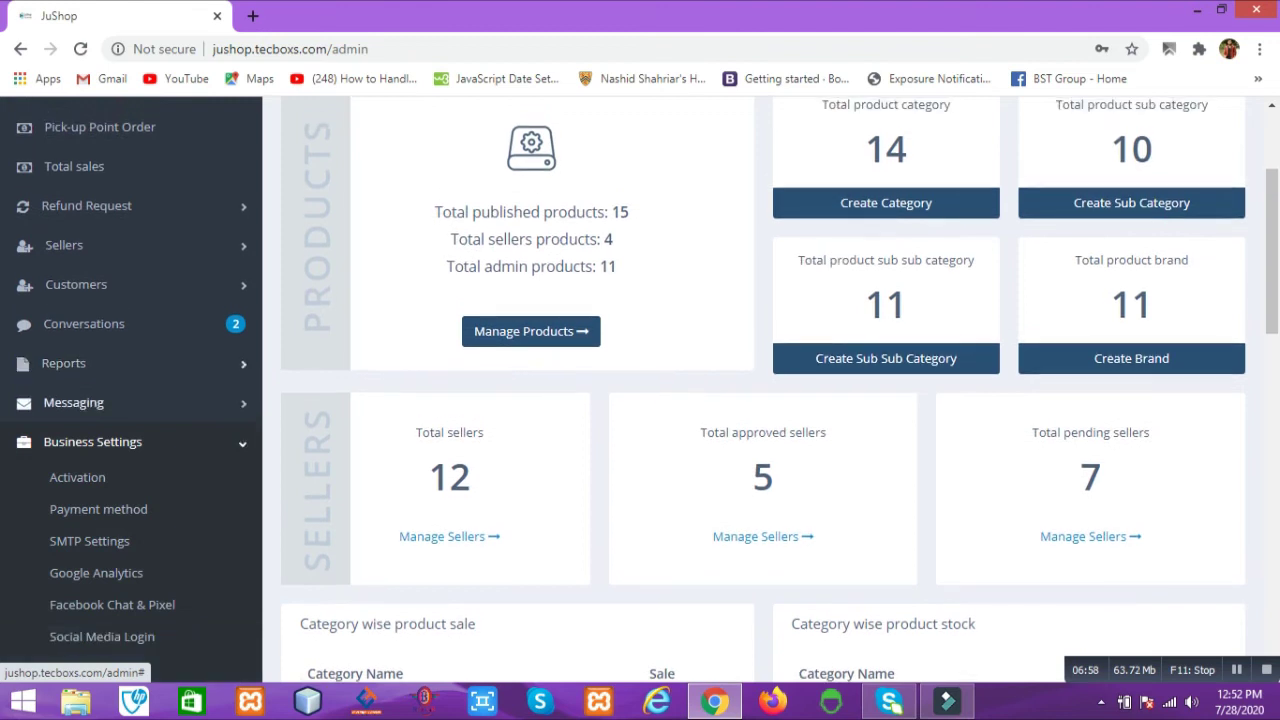
{"action": "scroll", "coordinate": [80, 300], "scroll_direction": "down", "scroll_amount": 2}
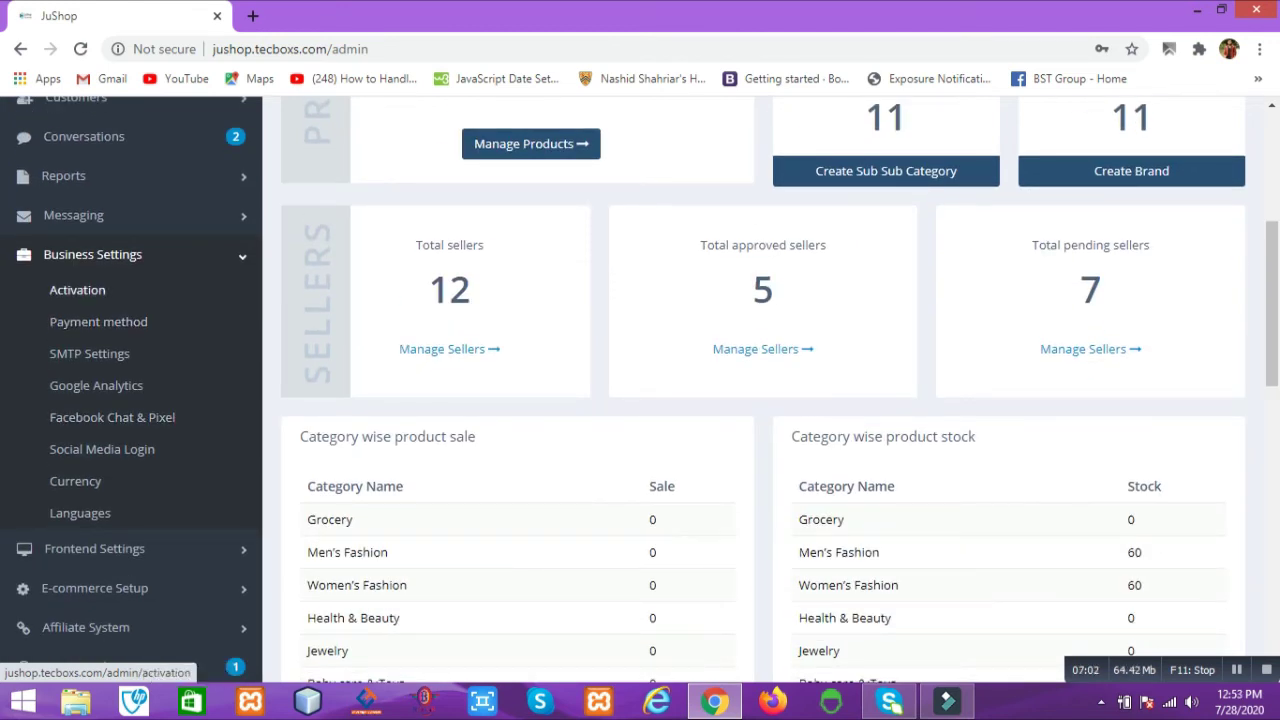
{"action": "scroll", "coordinate": [75, 420], "scroll_direction": "down", "scroll_amount": 3}
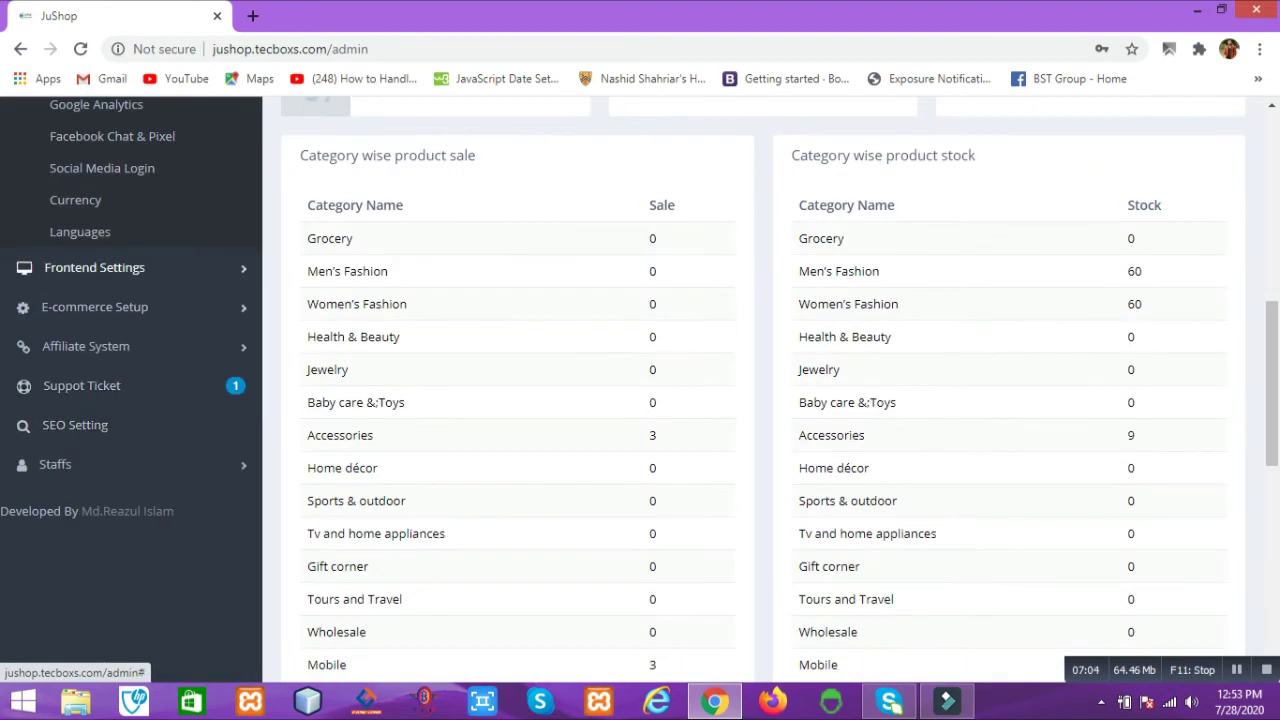
{"action": "left_click", "coordinate": [94, 267]}
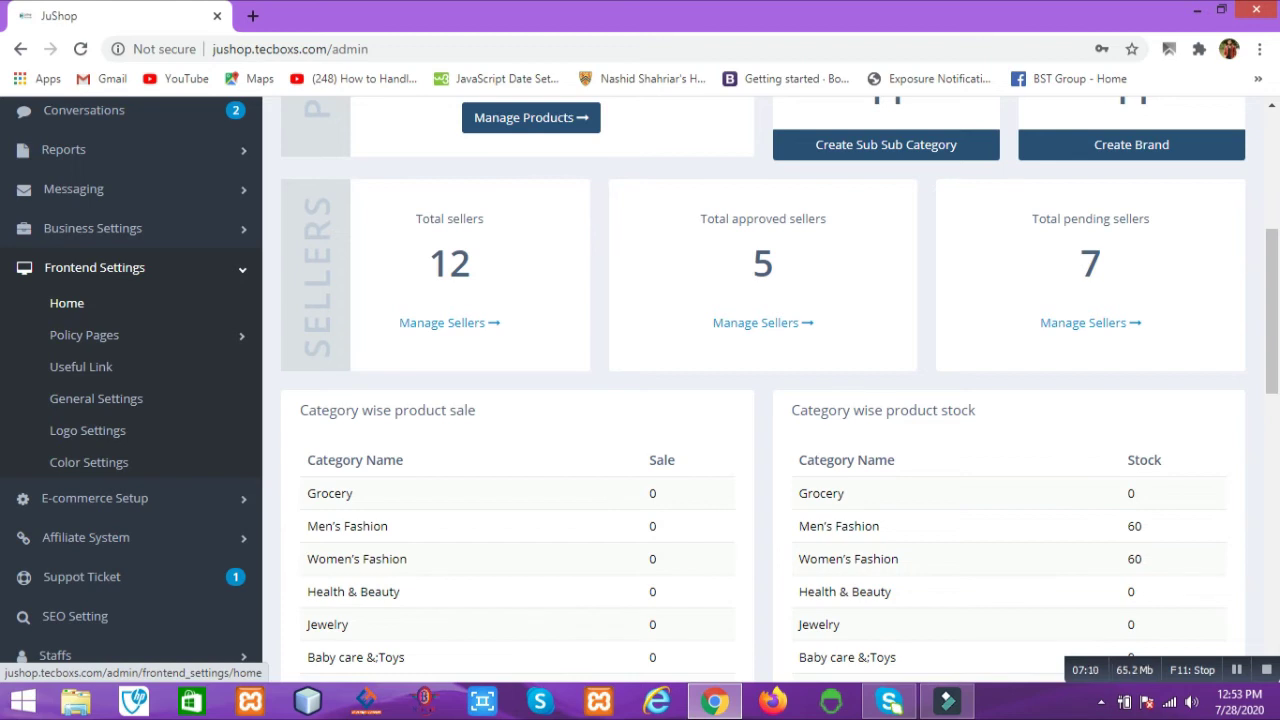
Step: Open Frontend Home settings in a new tab, then browse E-commerce Setup, Affiliate System and Staff permissions
{"action": "right_click", "coordinate": [68, 304]}
{"action": "left_click", "coordinate": [110, 320]}
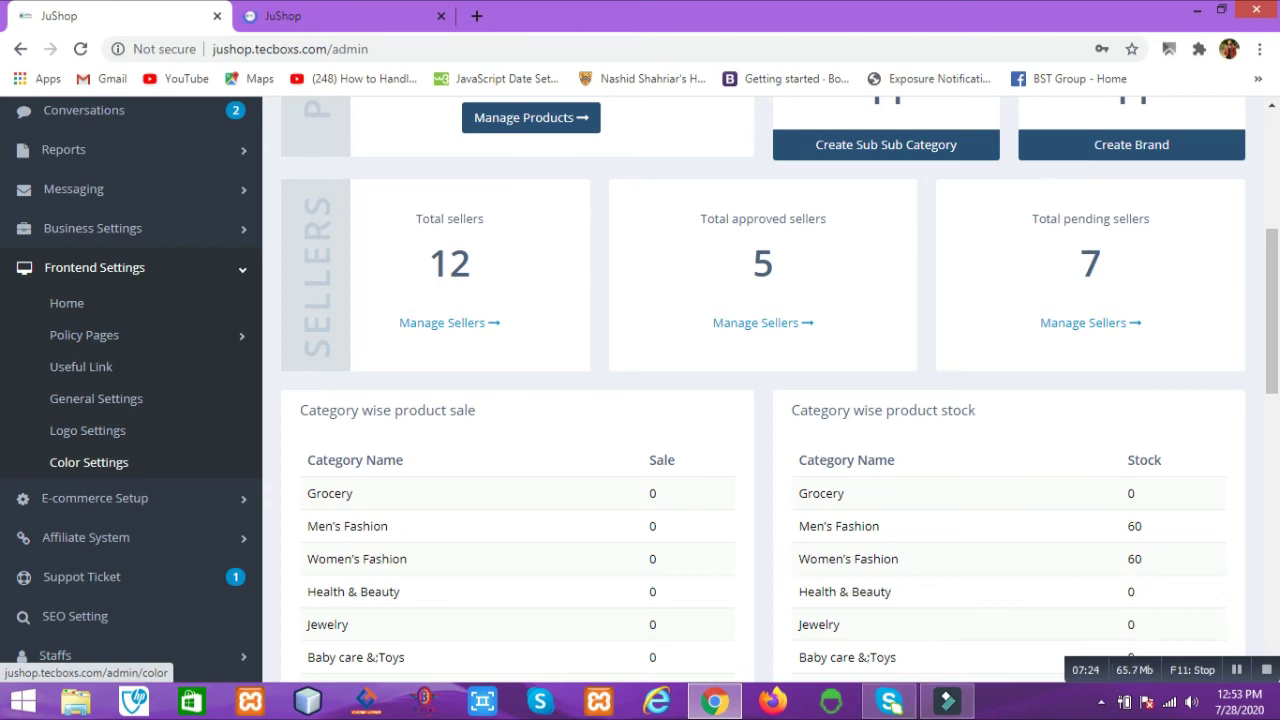
{"action": "left_click", "coordinate": [94, 498]}
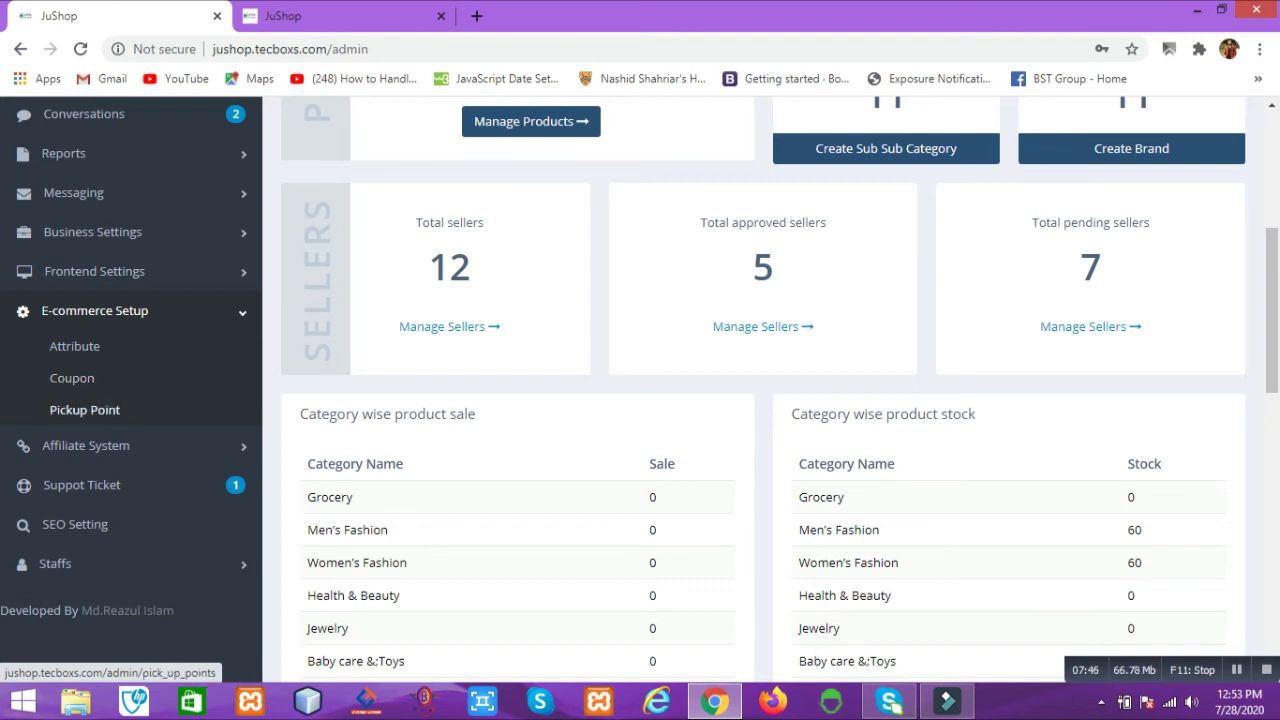
{"action": "left_click", "coordinate": [86, 445]}
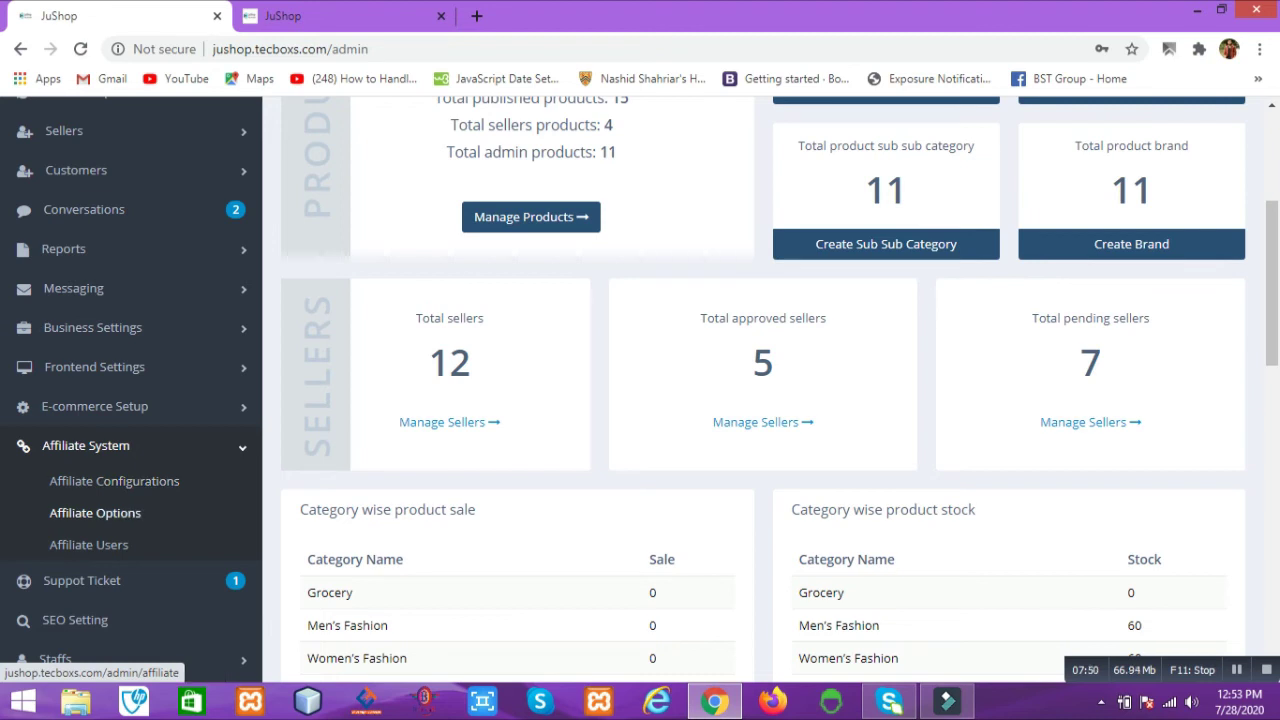
{"action": "scroll", "coordinate": [95, 512], "scroll_direction": "down", "scroll_amount": 3}
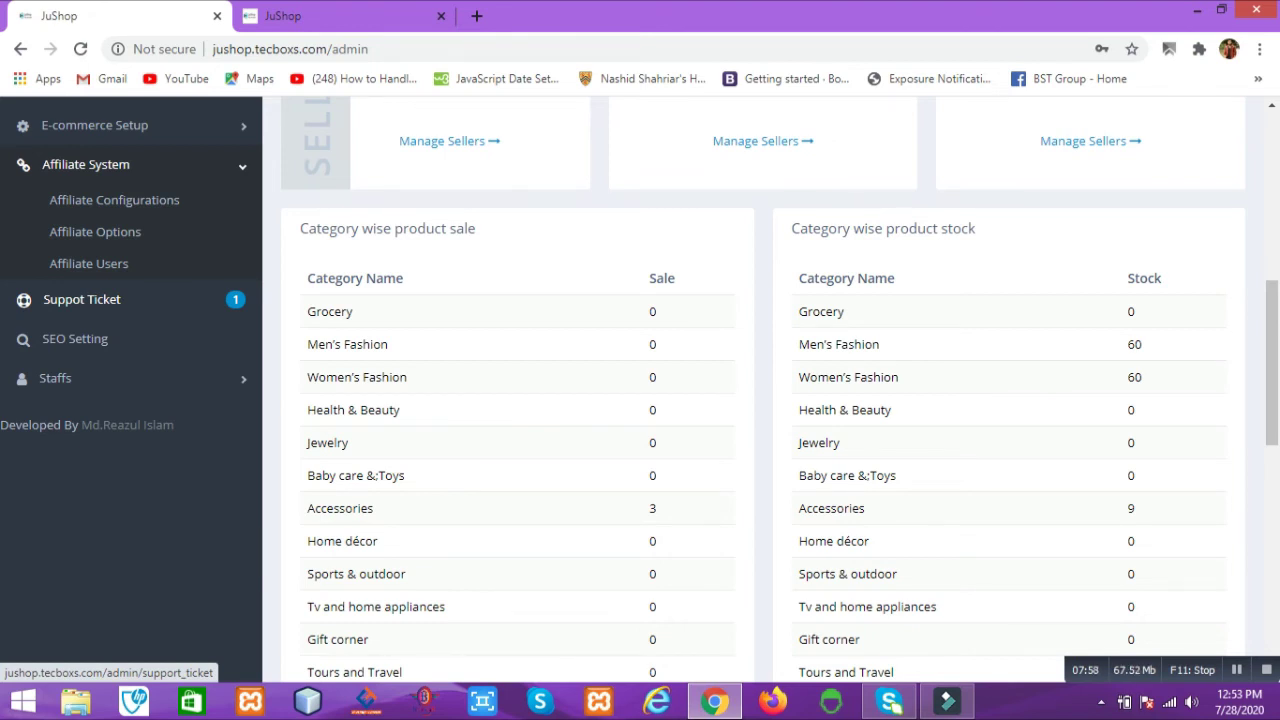
{"action": "left_click", "coordinate": [55, 378]}
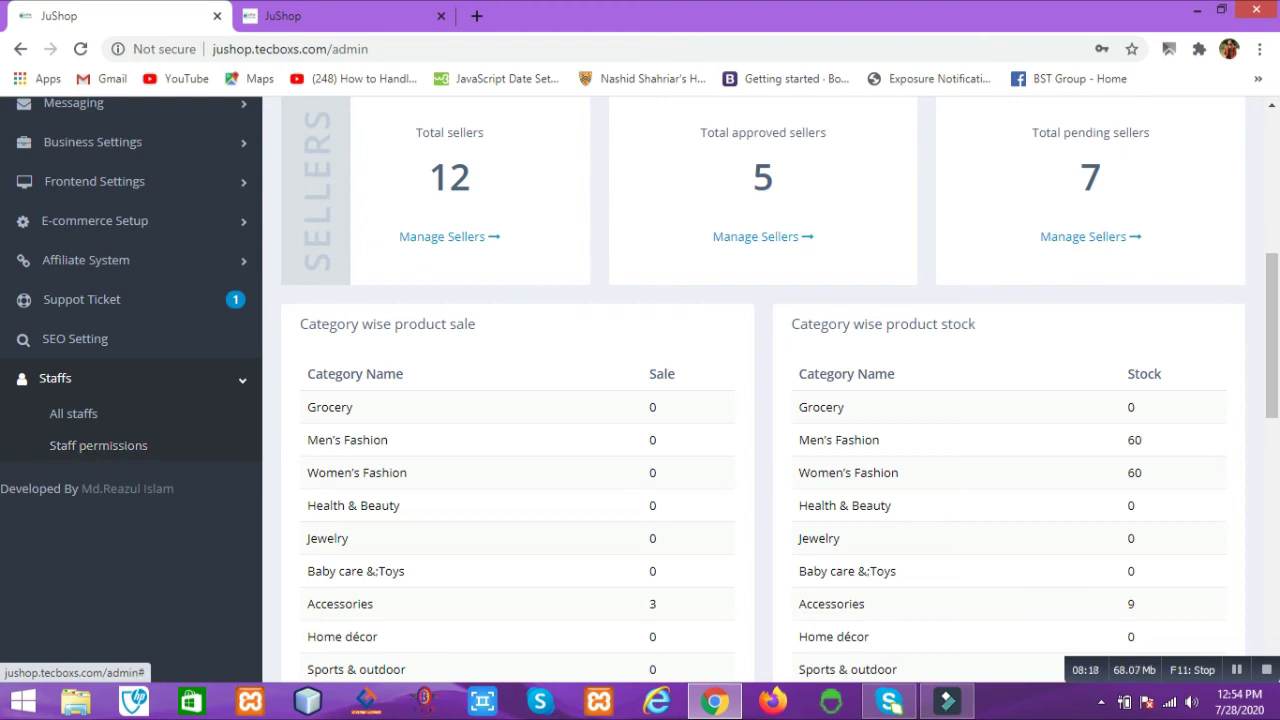
{"action": "left_click", "coordinate": [98, 445]}
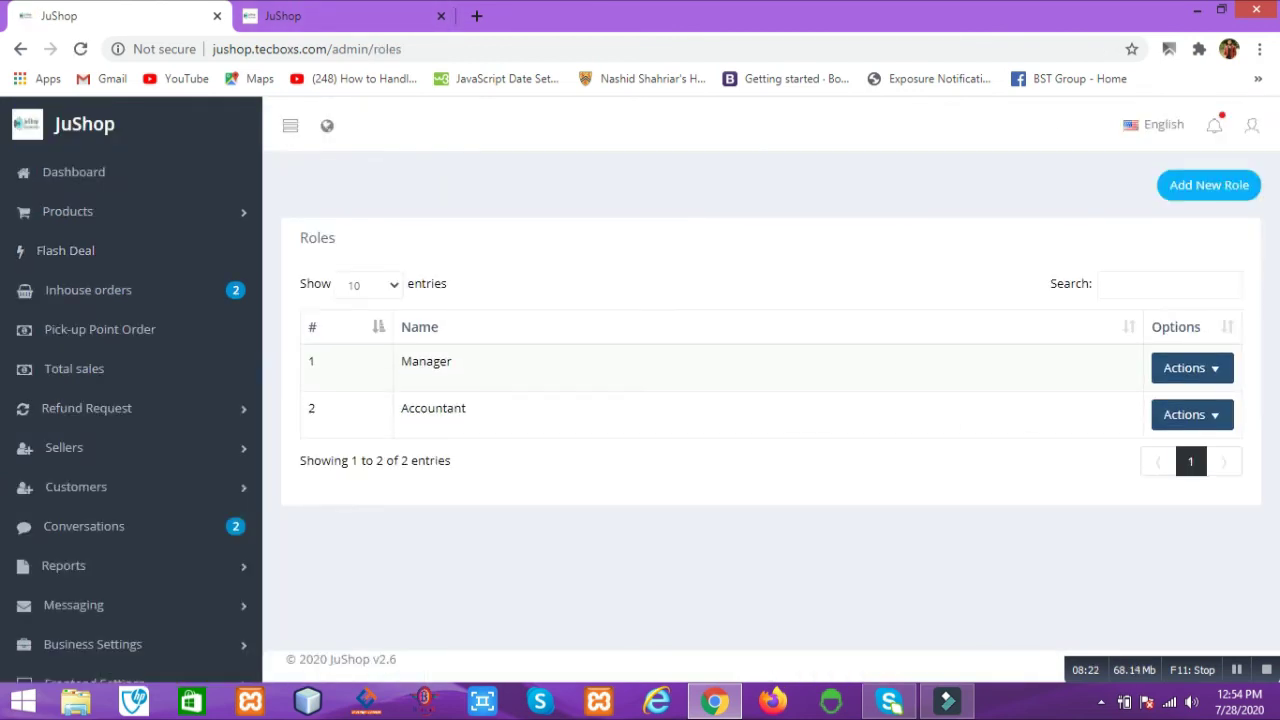
Step: Start a new staff role and enable its Orders permission
{"action": "left_click", "coordinate": [1209, 185]}
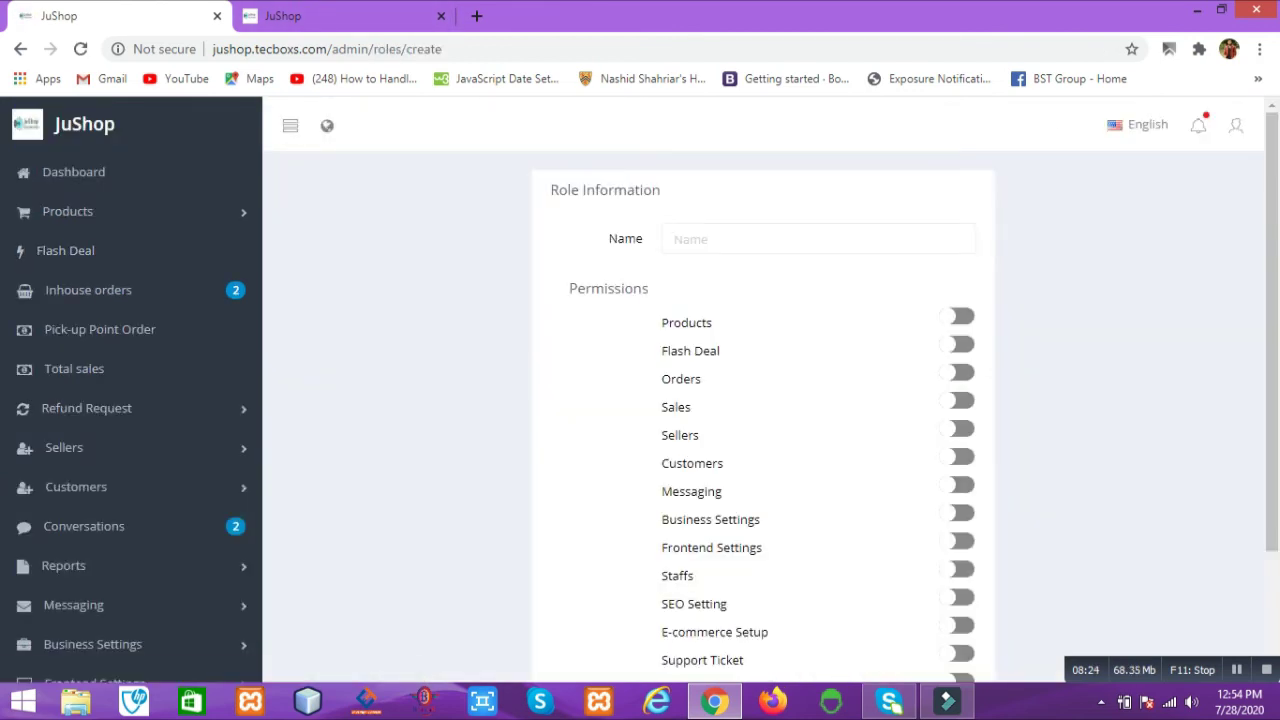
{"action": "left_click", "coordinate": [818, 238]}
{"action": "scroll", "coordinate": [763, 400], "scroll_direction": "down", "scroll_amount": 3}
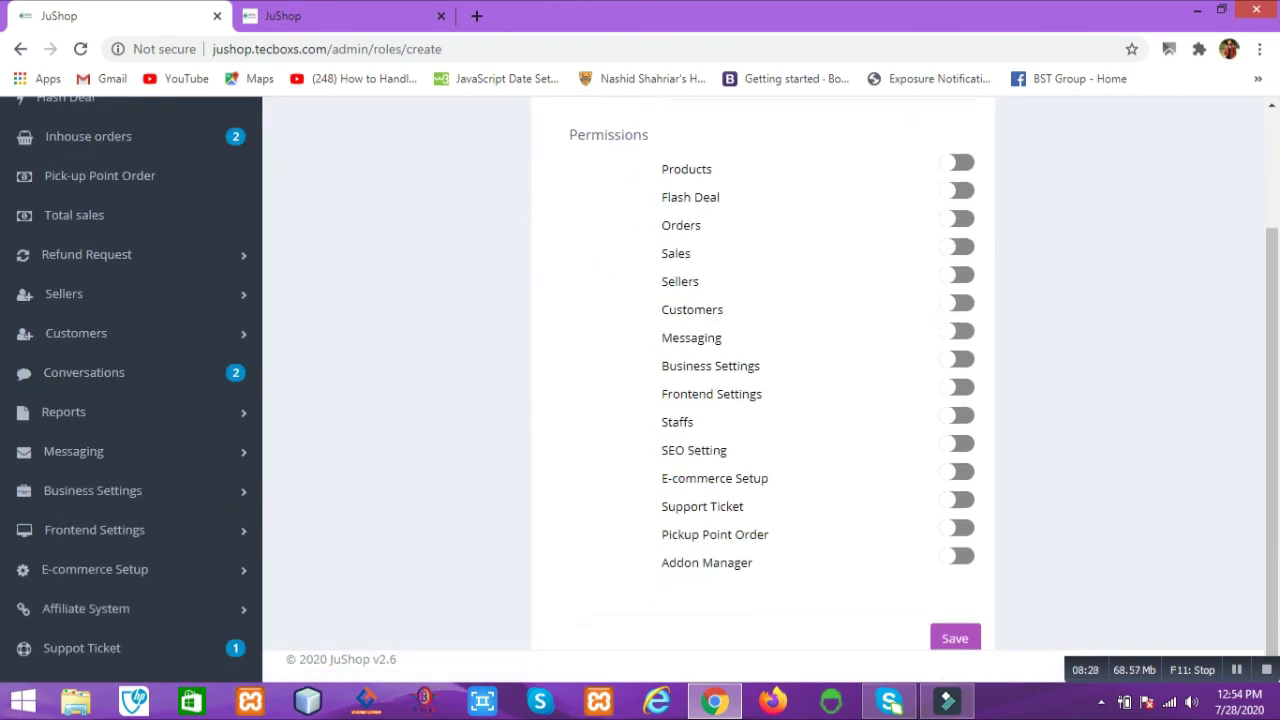
{"action": "left_click", "coordinate": [957, 218]}
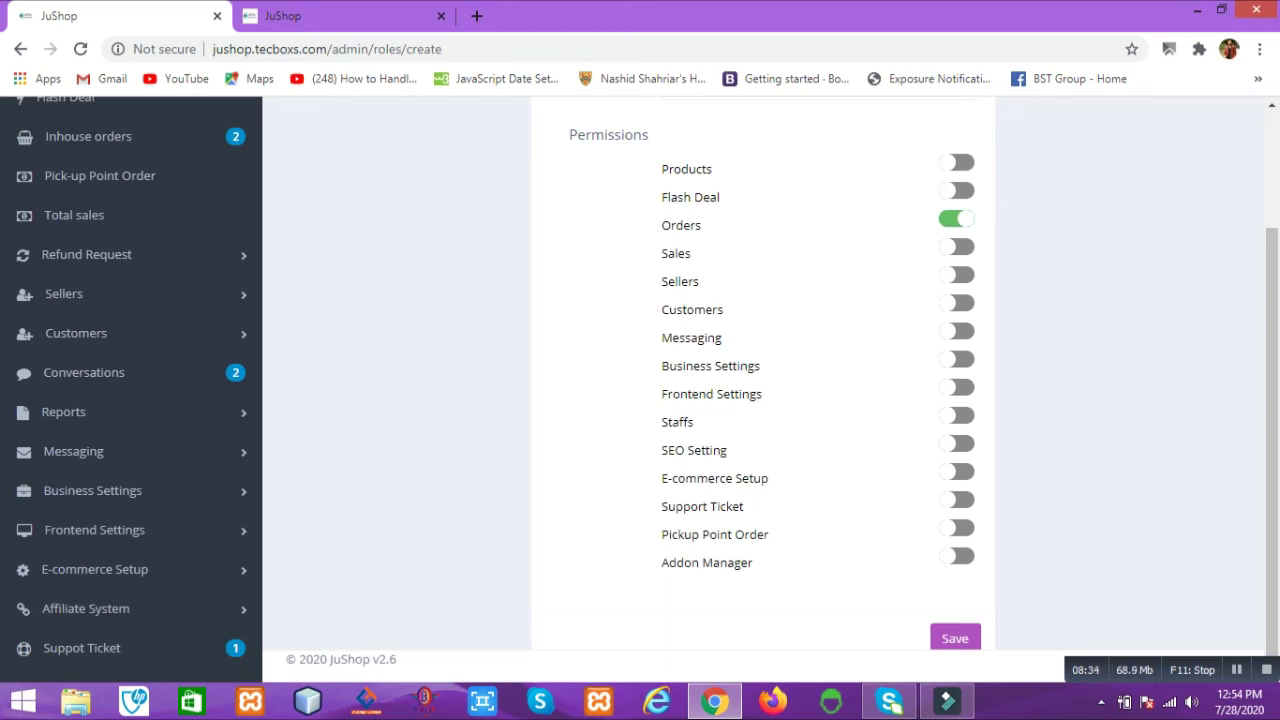
{"action": "scroll", "coordinate": [100, 600], "scroll_direction": "down", "scroll_amount": 3}
{"action": "scroll", "coordinate": [100, 450], "scroll_direction": "up", "scroll_amount": 2}
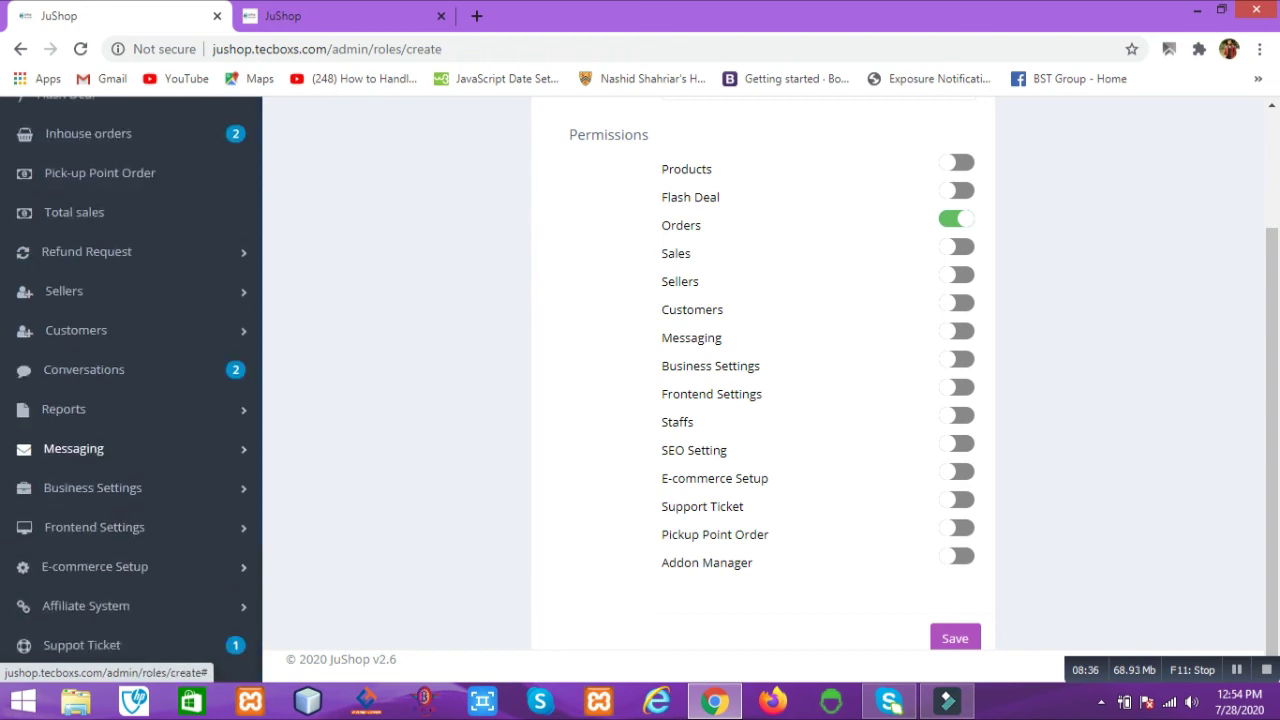
{"action": "scroll", "coordinate": [640, 390], "scroll_direction": "up", "scroll_amount": 3}
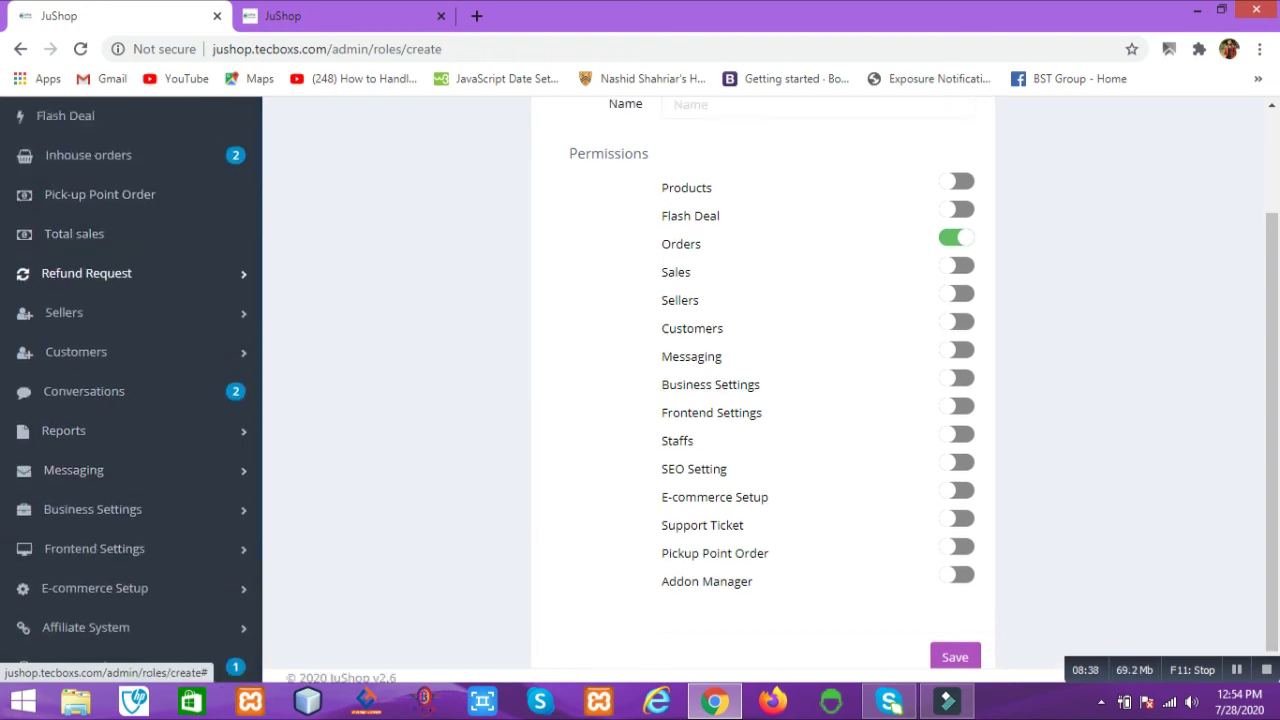
Step: Switch to the frontend Home settings tab and show the Home banner 1 section
{"action": "key", "text": "ctrl+Tab"}
{"action": "scroll", "coordinate": [640, 400], "scroll_direction": "down", "scroll_amount": 2}
{"action": "scroll", "coordinate": [640, 400], "scroll_direction": "up", "scroll_amount": 2}
{"action": "left_click", "coordinate": [440, 188]}
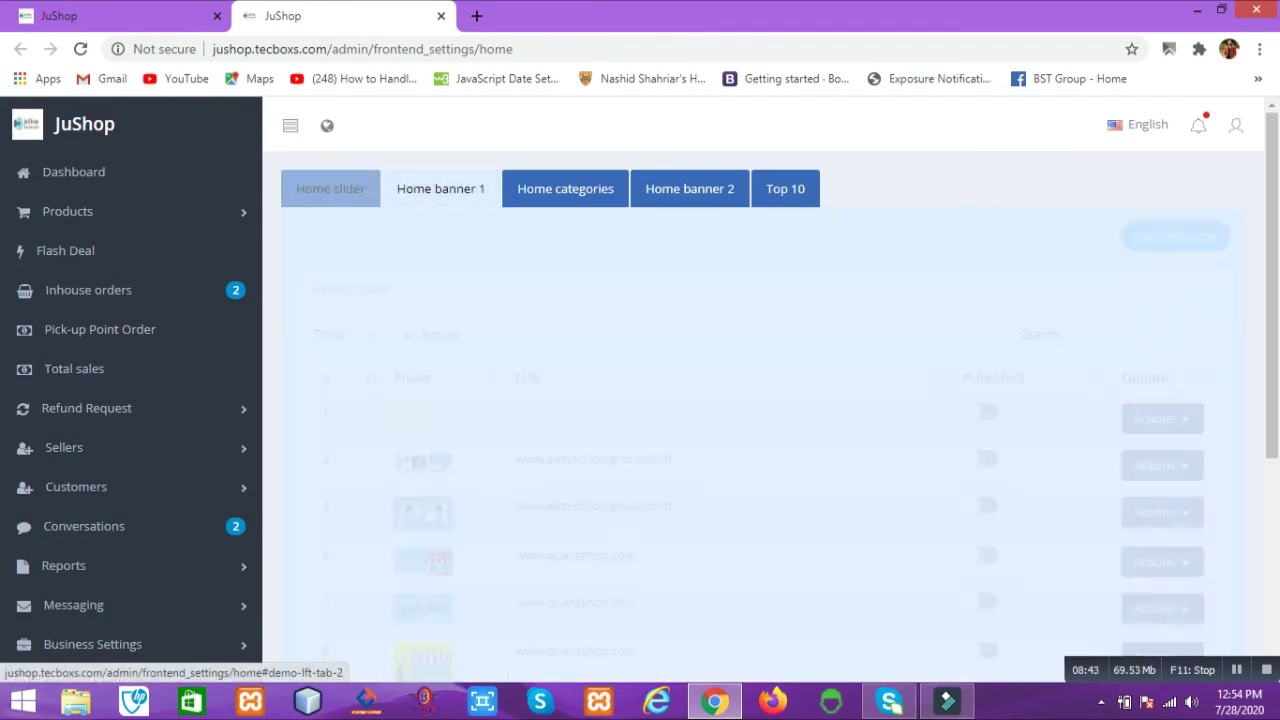
Step: Review the Home categories, Home banner 2 and Top 10 settings, then start a new flash deal
{"action": "left_click", "coordinate": [565, 188]}
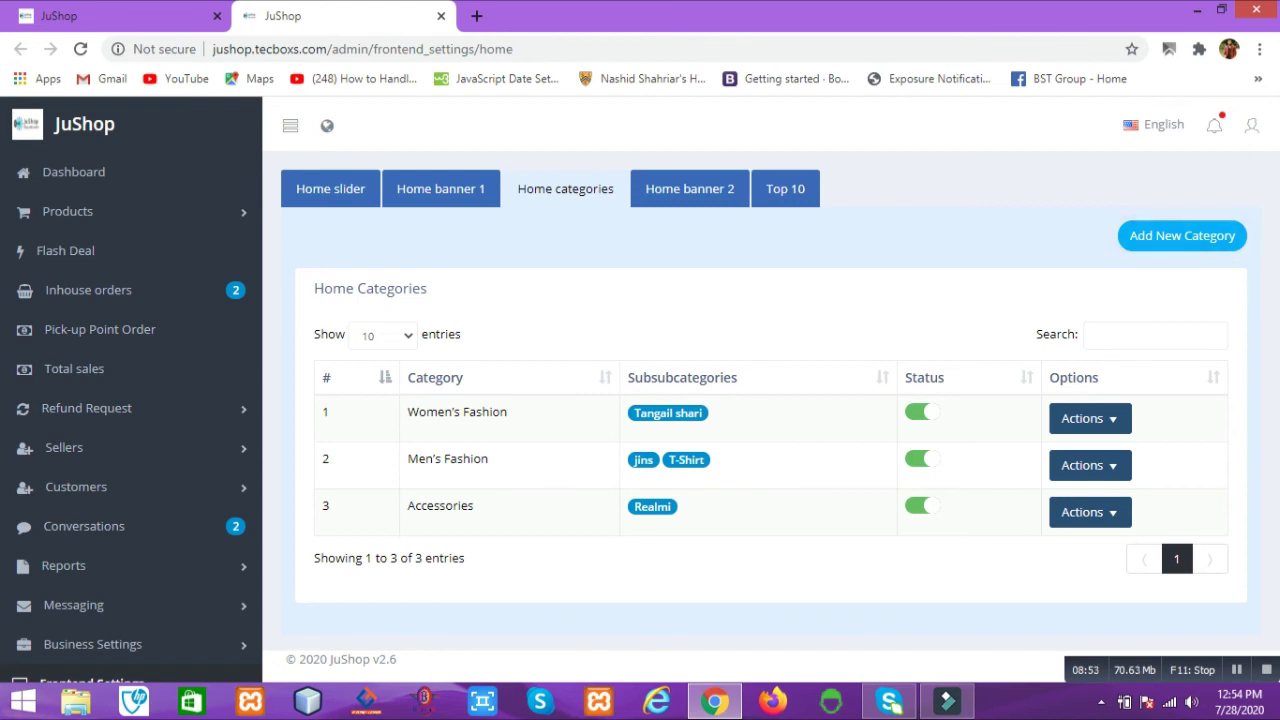
{"action": "left_click", "coordinate": [689, 188]}
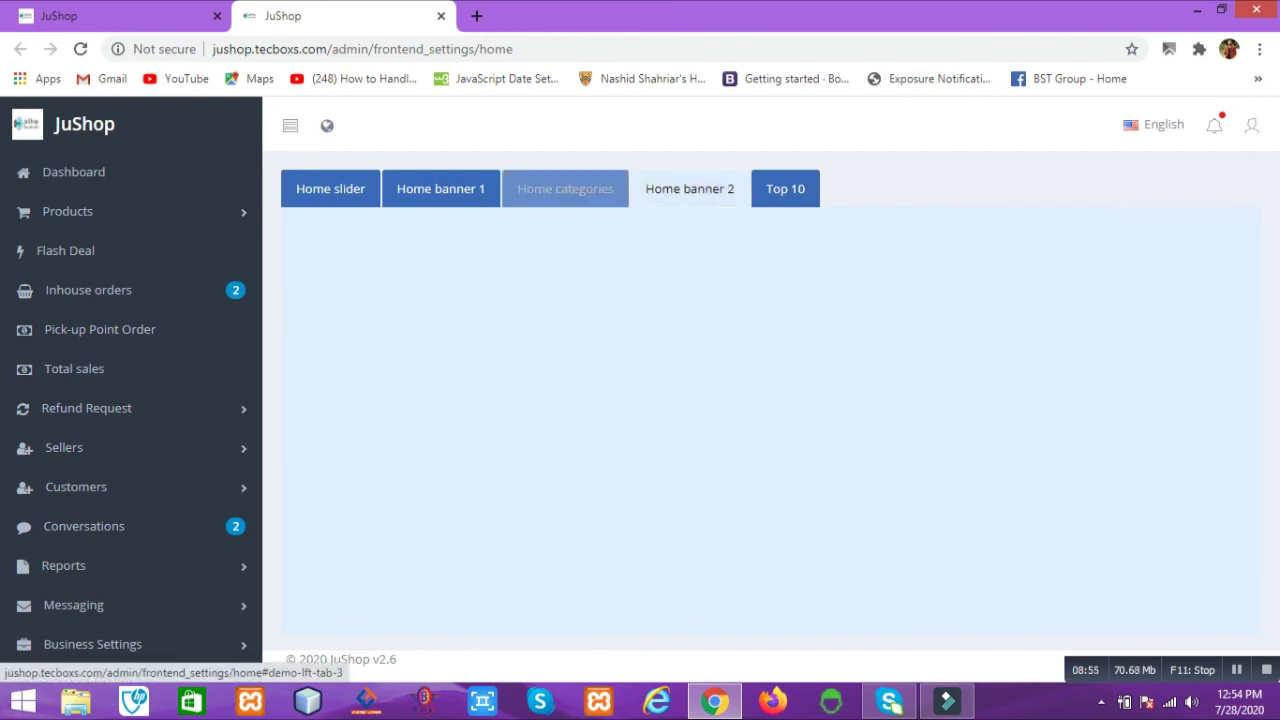
{"action": "left_click", "coordinate": [785, 188]}
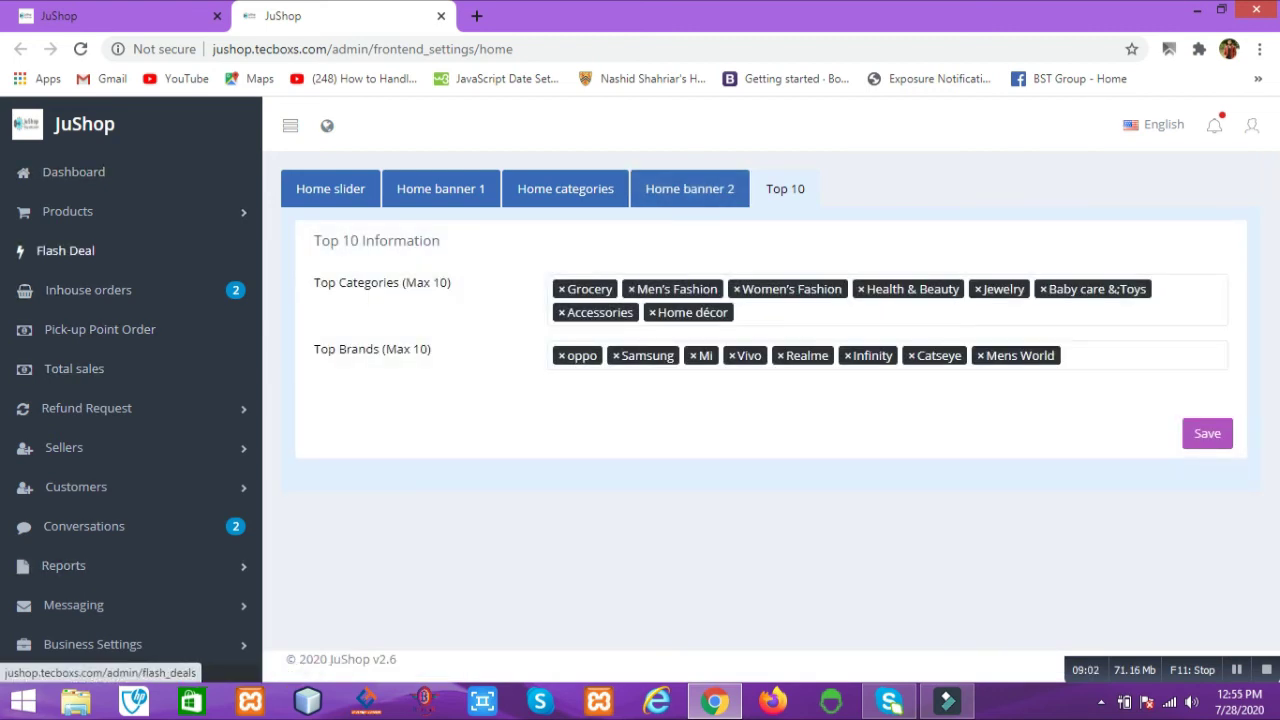
{"action": "left_click", "coordinate": [65, 250]}
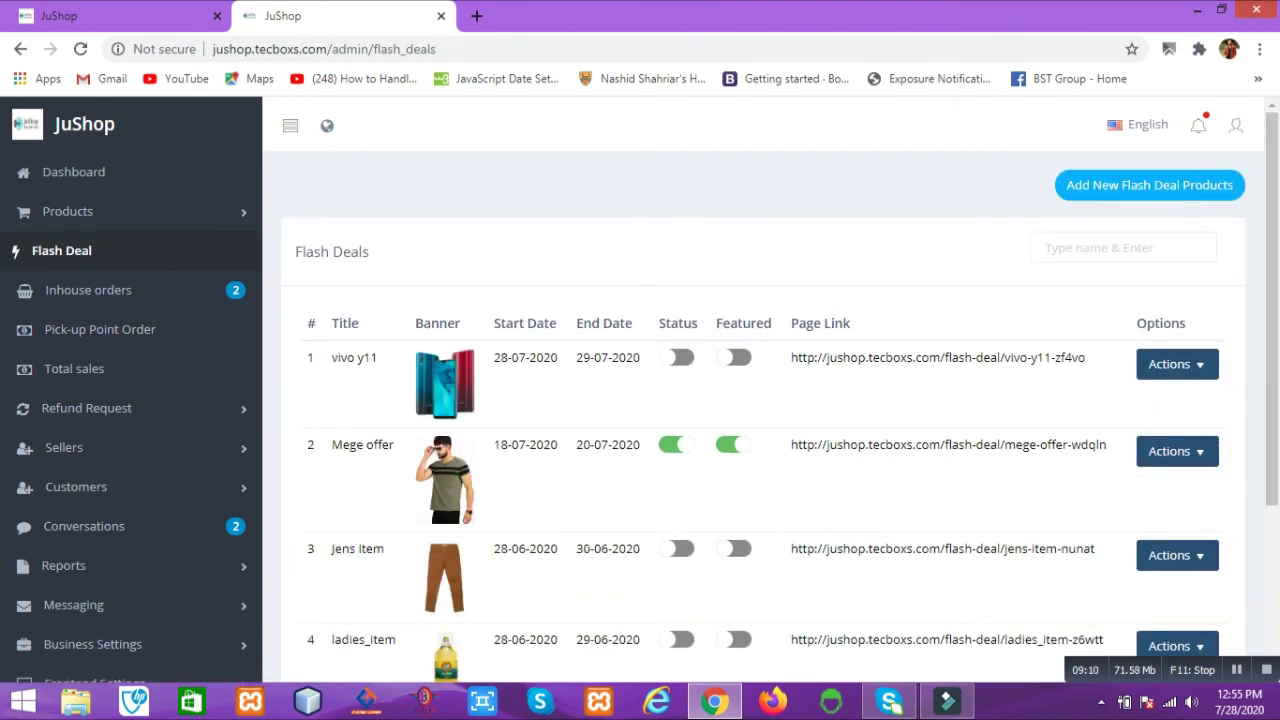
{"action": "left_click", "coordinate": [1149, 185]}
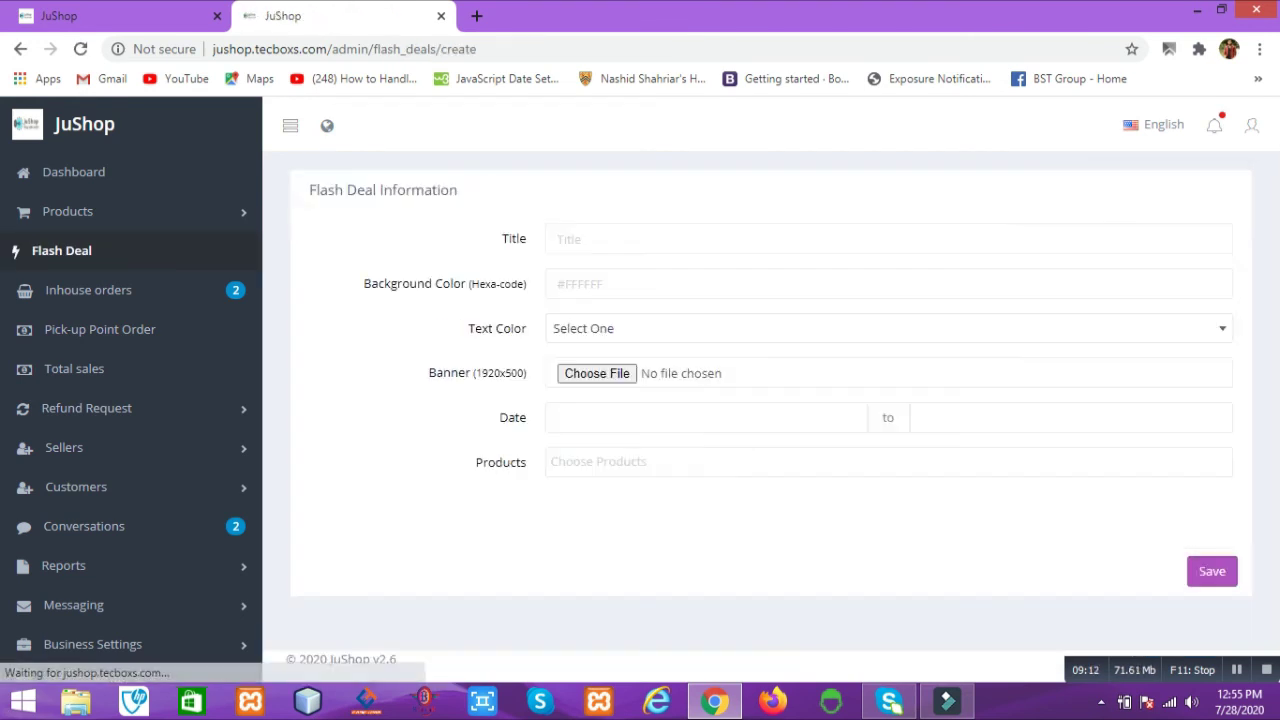
Step: Title the flash deal 'Vivo y11' with background #FFFFFF and White text colour
{"action": "left_click", "coordinate": [700, 238]}
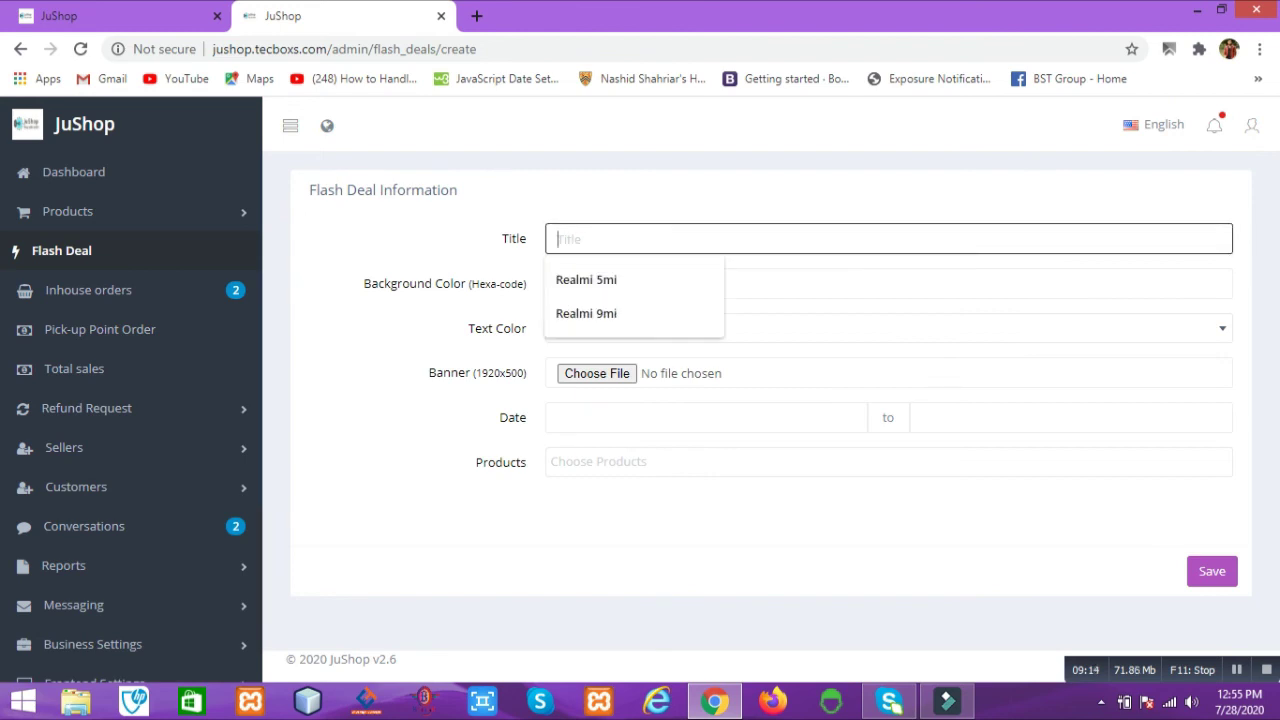
{"action": "type", "text": "Vivo "}
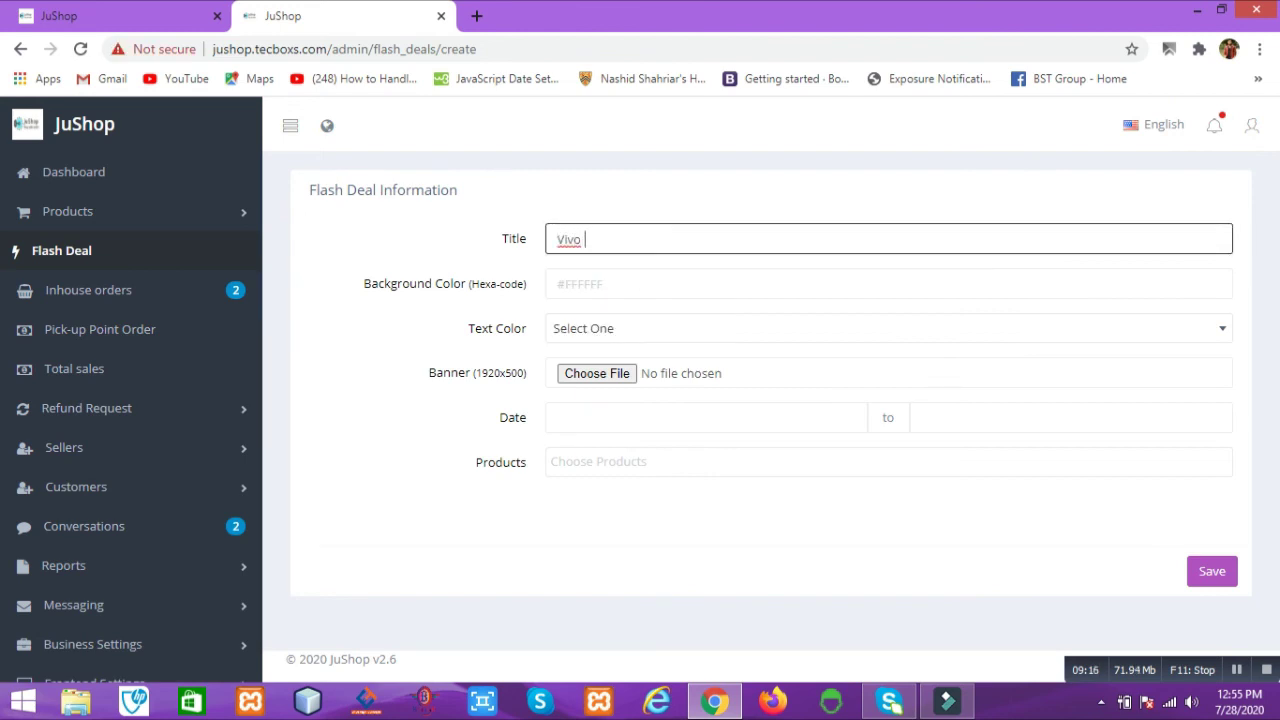
{"action": "type", "text": "y11"}
{"action": "left_click", "coordinate": [700, 284]}
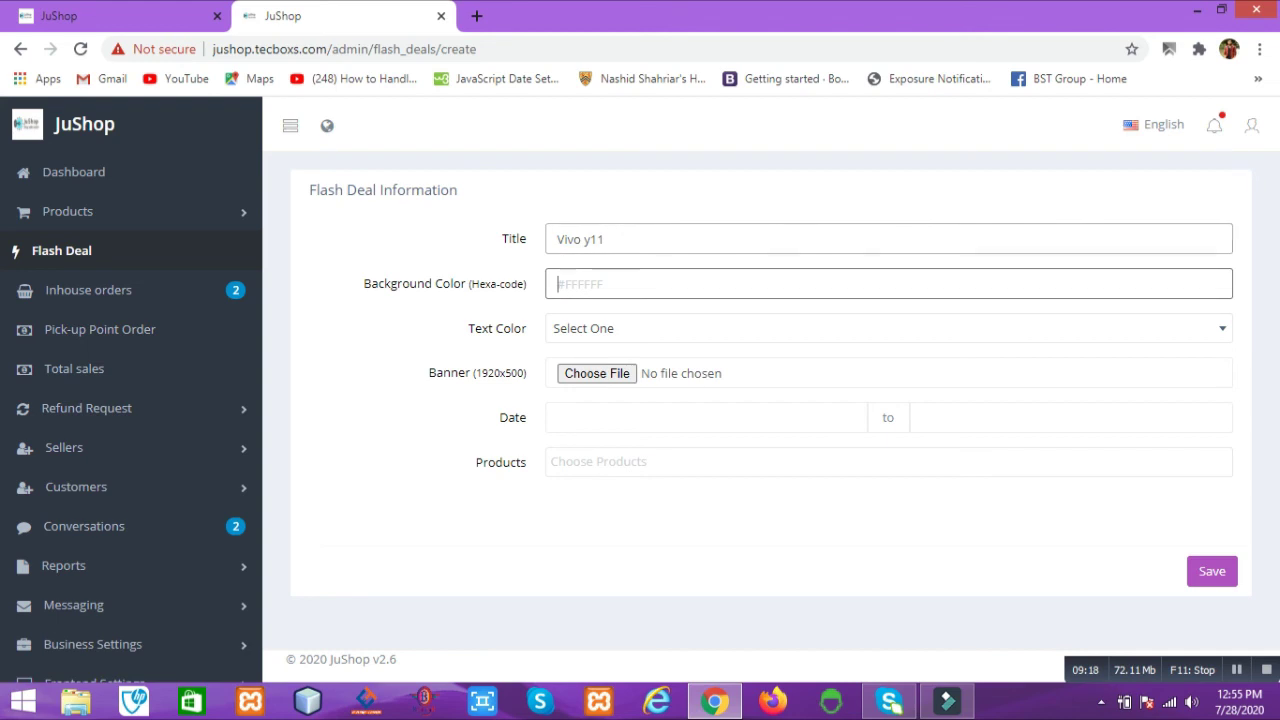
{"action": "type", "text": "#FFFFFF"}
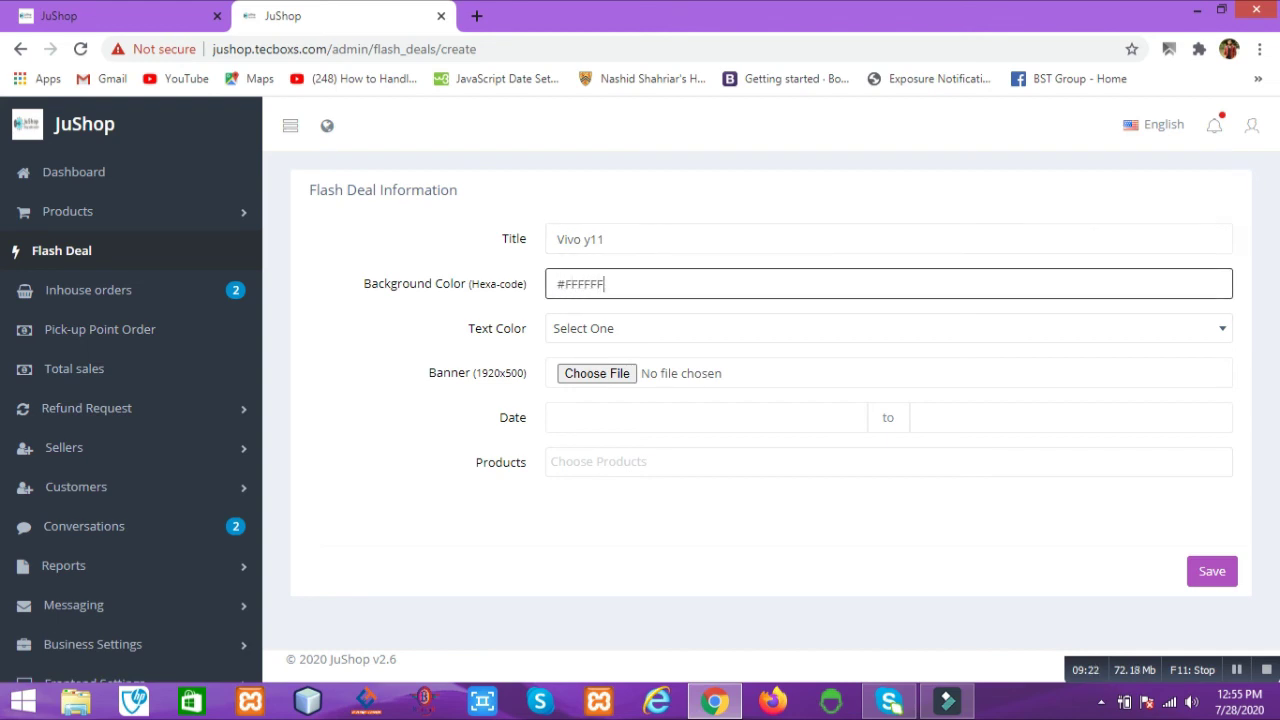
{"action": "key", "text": "Tab"}
{"action": "key", "text": "Down"}
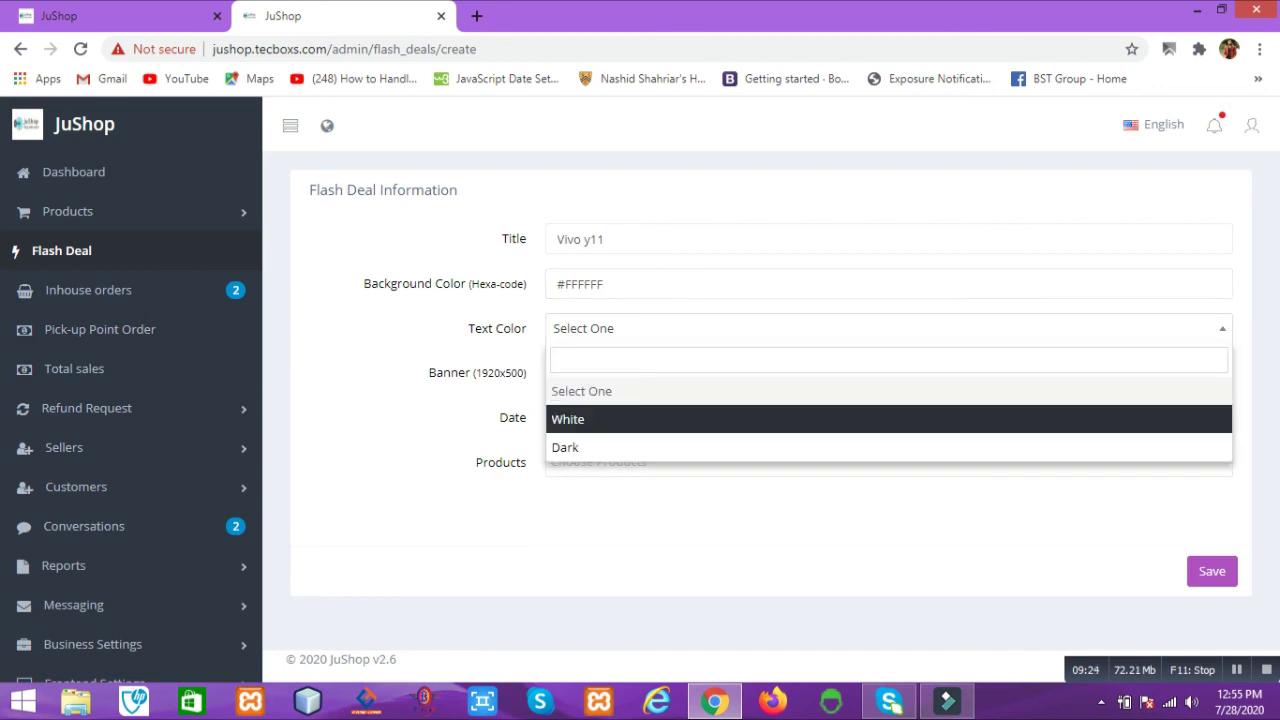
{"action": "key", "text": "Return"}
Step: Set the deal to run from 07/28/2020 to 07/31/2020
{"action": "key", "text": "Tab"}
{"action": "key", "text": "Return"}
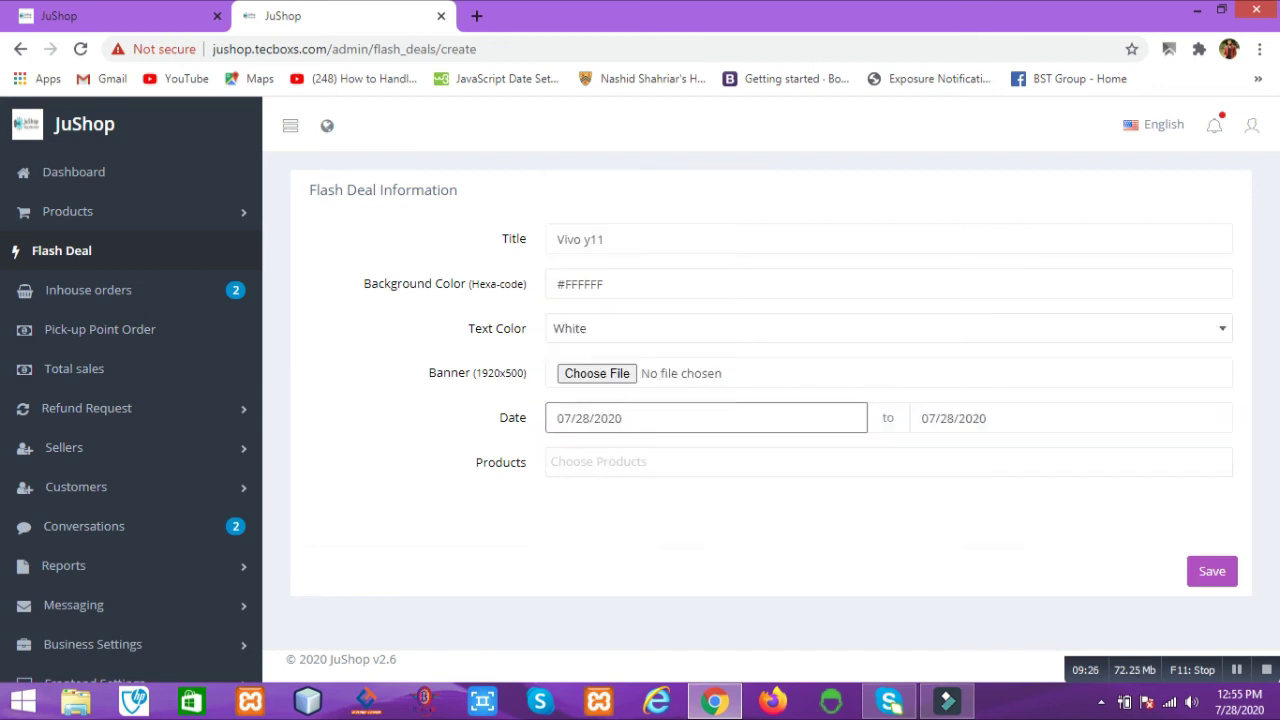
{"action": "key", "text": "Tab"}
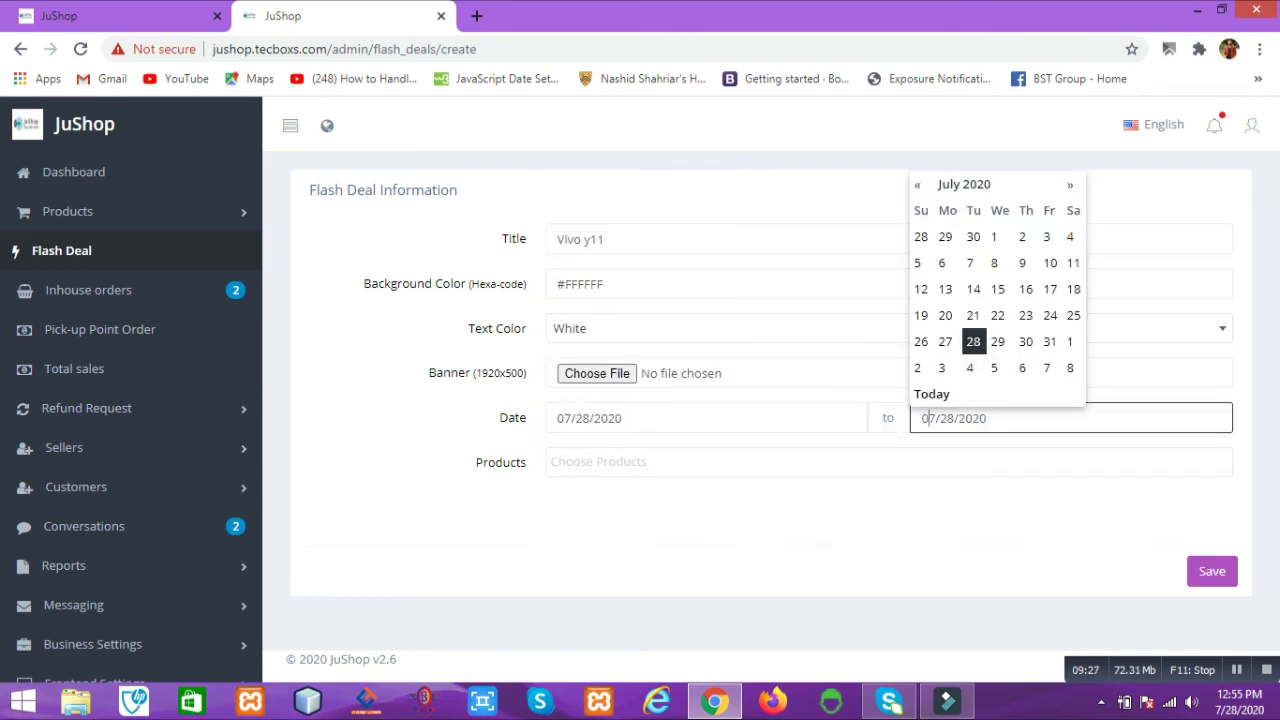
{"action": "key", "text": "Right"}
{"action": "key", "text": "Right"}
{"action": "key", "text": "Right"}
{"action": "key", "text": "Return"}
{"action": "key", "text": "Tab"}
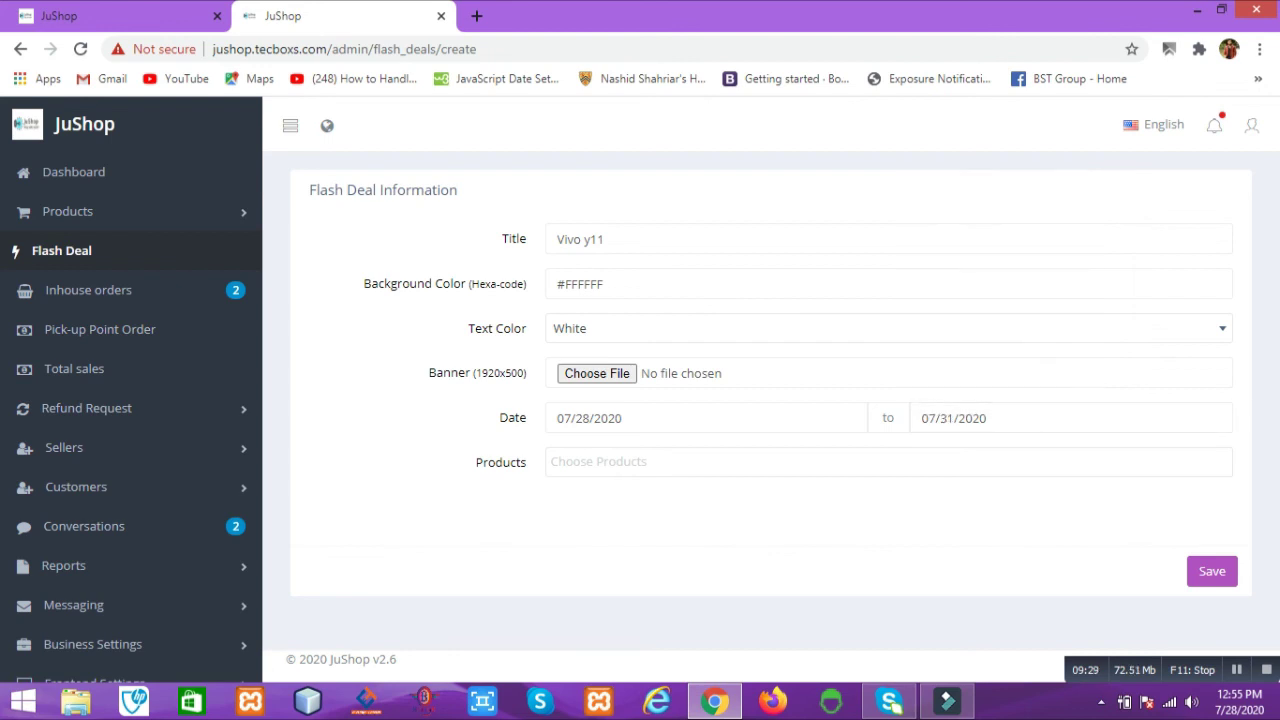
Step: Add Vivo Y11 to the deal with a 500 discount and save it
{"action": "key", "text": "Down"}
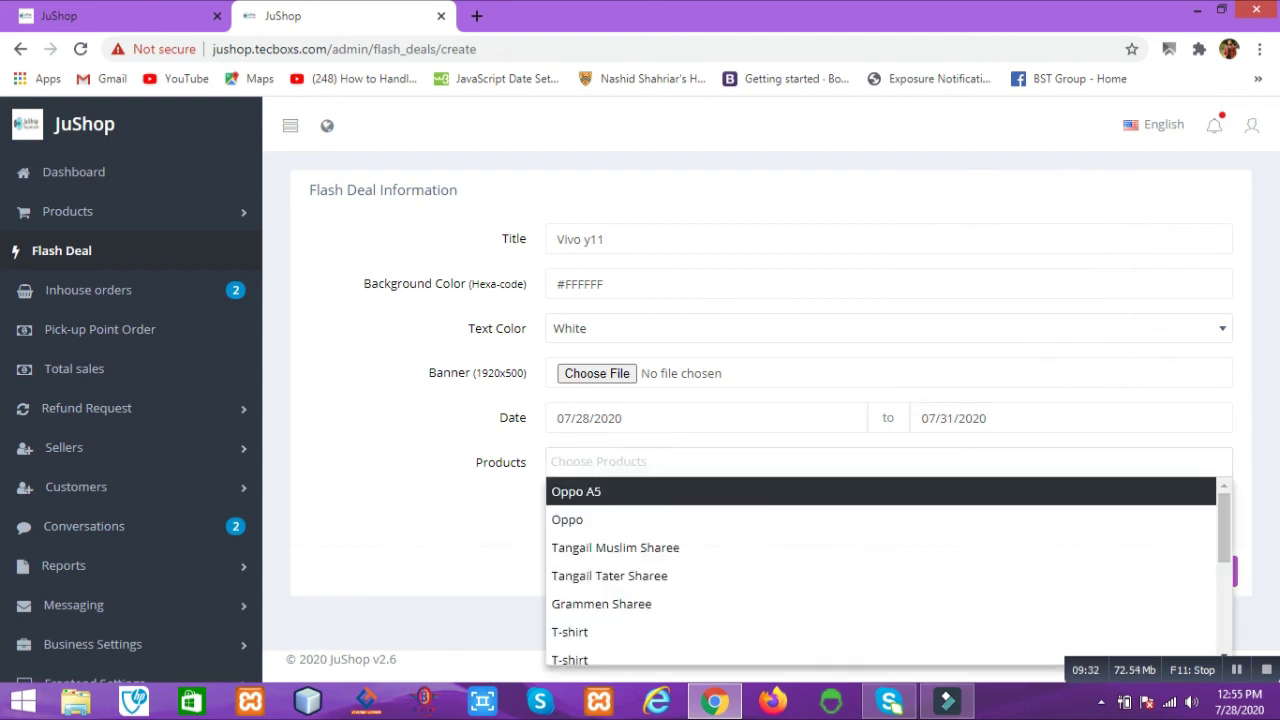
{"action": "scroll", "coordinate": [880, 570], "scroll_direction": "down", "scroll_amount": 3}
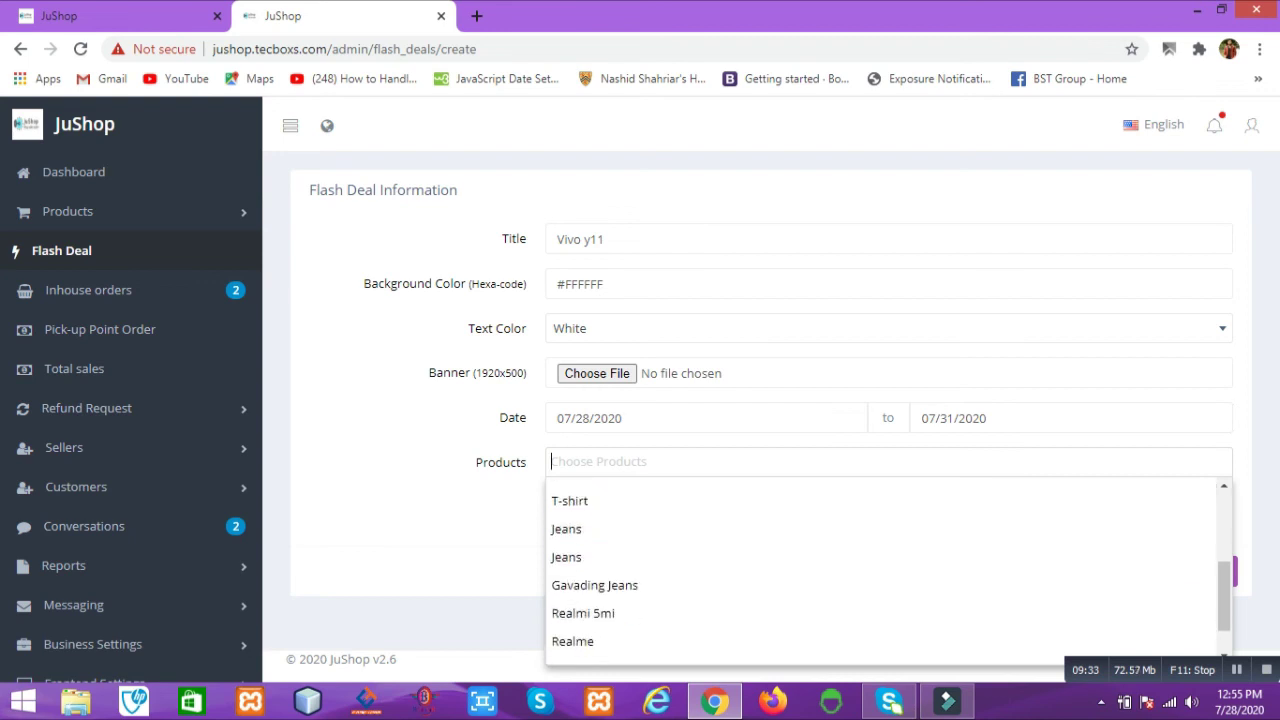
{"action": "key", "text": "Down"}
{"action": "key", "text": "Down"}
{"action": "key", "text": "Down"}
{"action": "key", "text": "Down"}
{"action": "key", "text": "Return"}
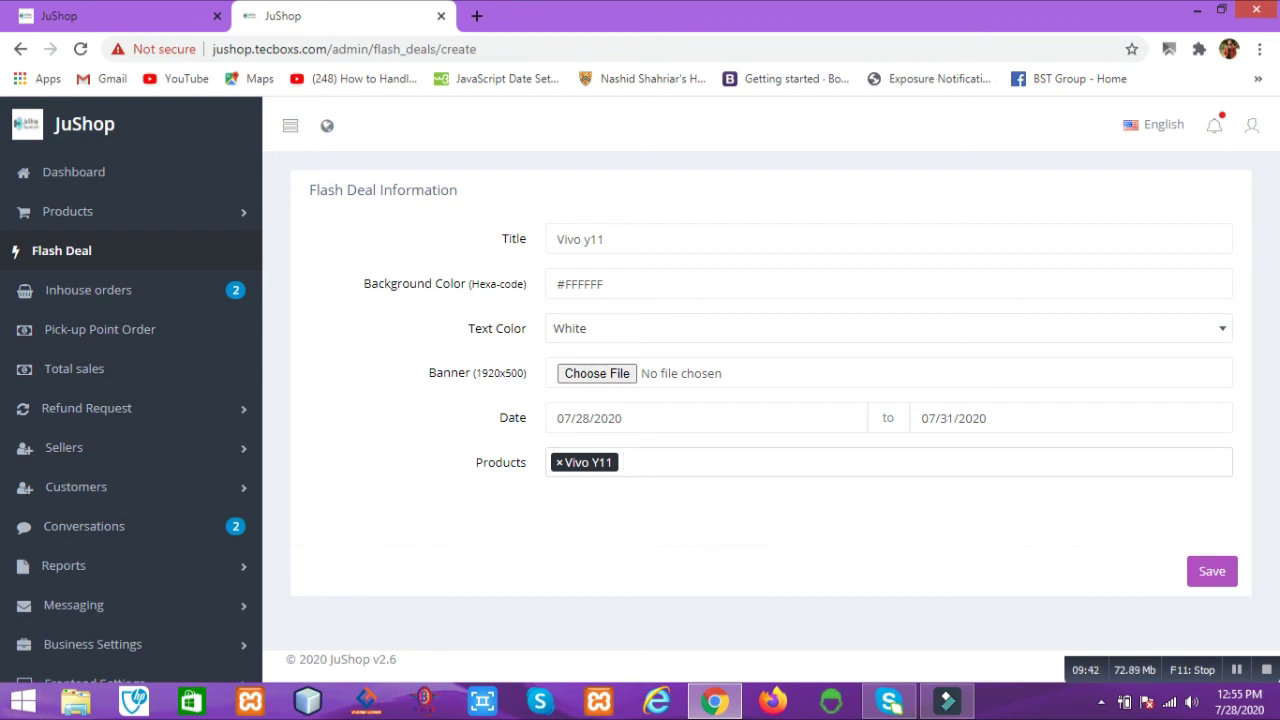
{"action": "double_click", "coordinate": [936, 577]}
{"action": "type", "text": "500"}
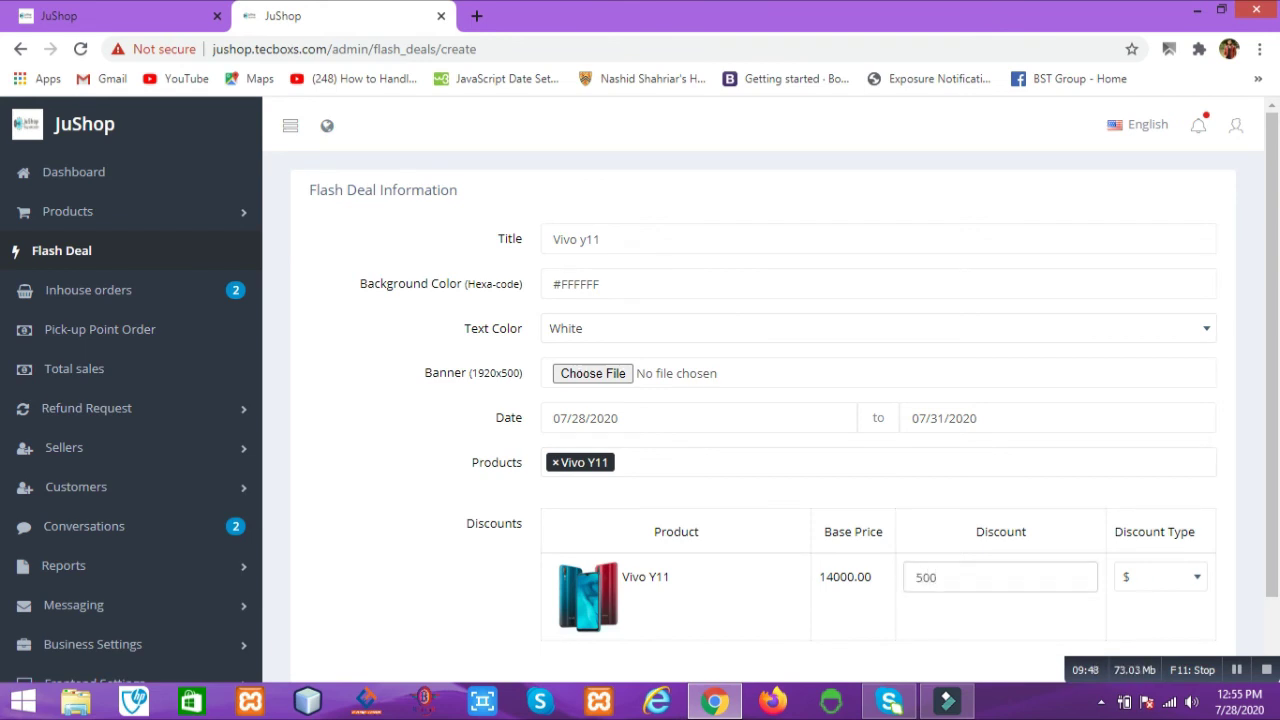
{"action": "scroll", "coordinate": [760, 400], "scroll_direction": "down", "scroll_amount": 1}
{"action": "left_click", "coordinate": [1196, 638]}
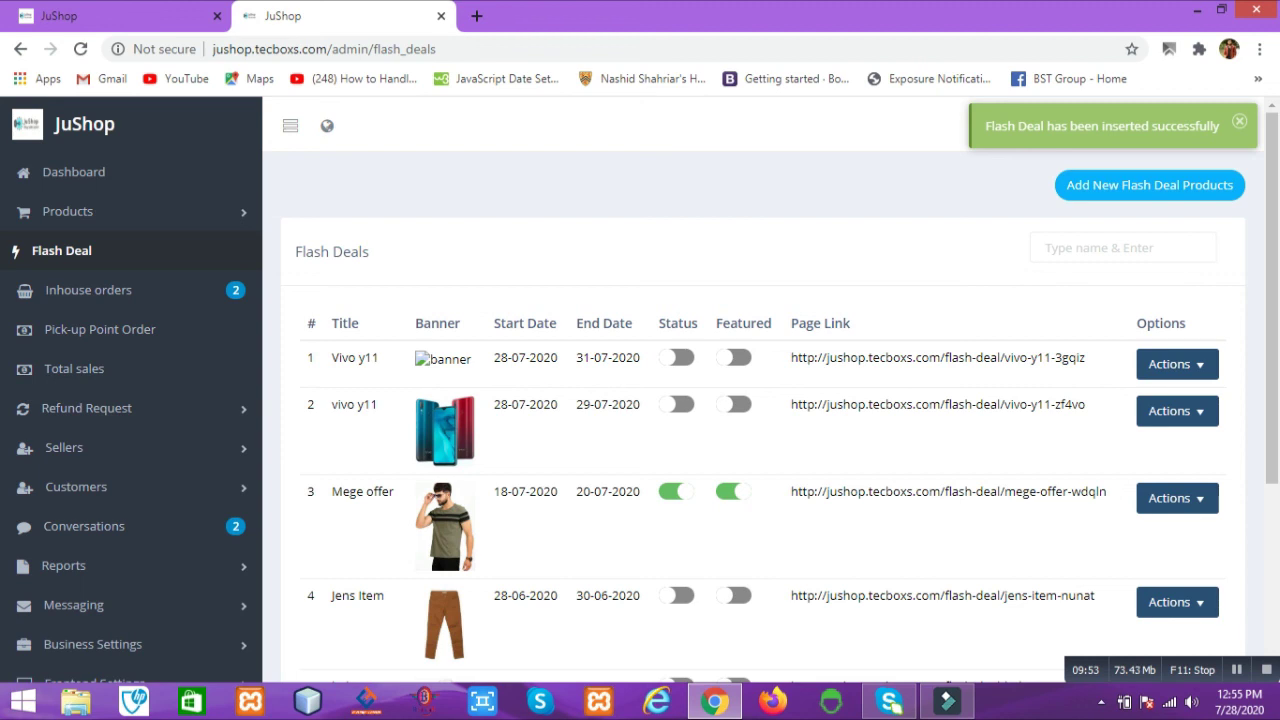
Step: Activate the Vivo y11 deal and save it with the phone banner image
{"action": "left_click", "coordinate": [676, 357]}
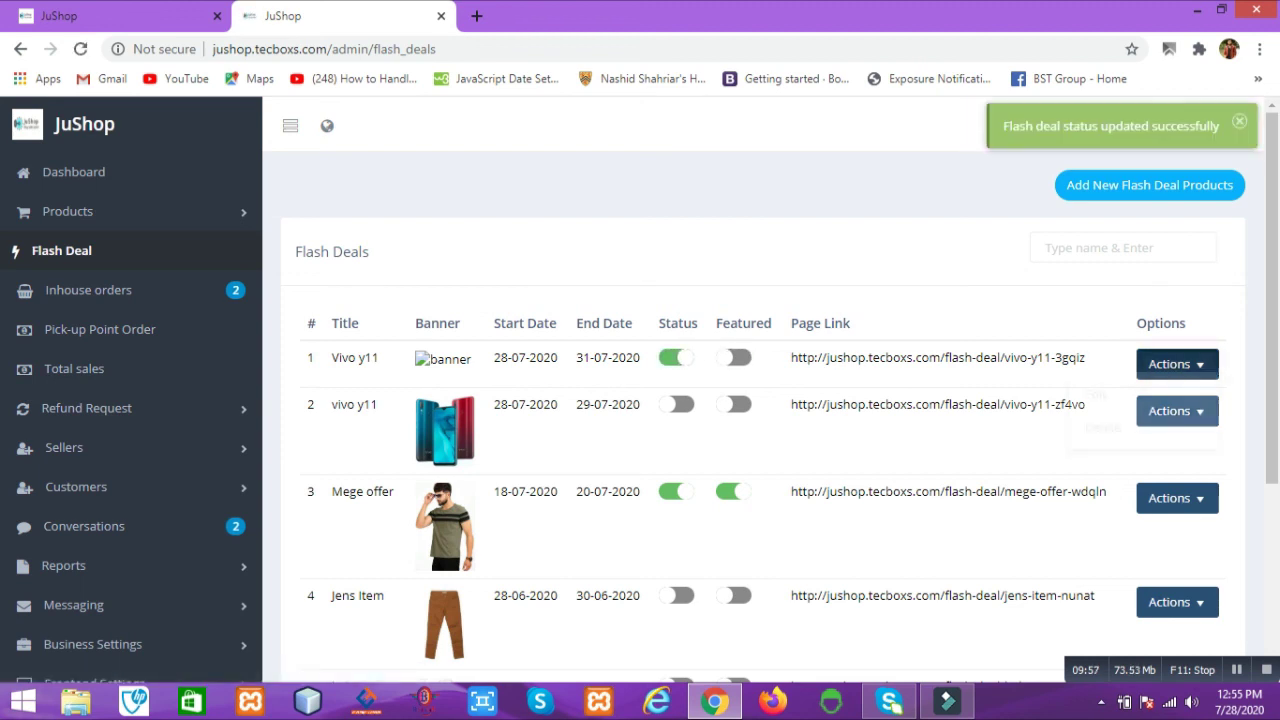
{"action": "left_click", "coordinate": [1177, 364]}
{"action": "left_click", "coordinate": [1100, 406]}
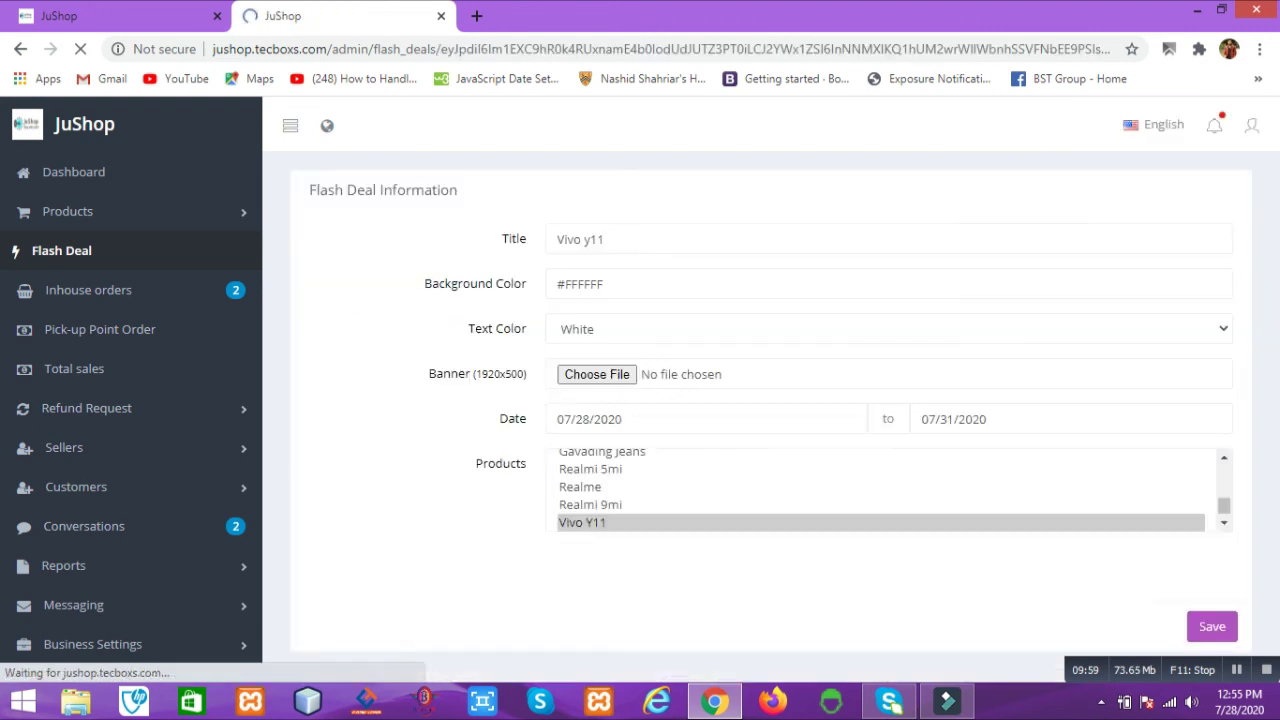
{"action": "left_click", "coordinate": [593, 373]}
{"action": "left_click", "coordinate": [214, 240]}
{"action": "left_click", "coordinate": [480, 417]}
{"action": "scroll", "coordinate": [640, 390], "scroll_direction": "down", "scroll_amount": 1}
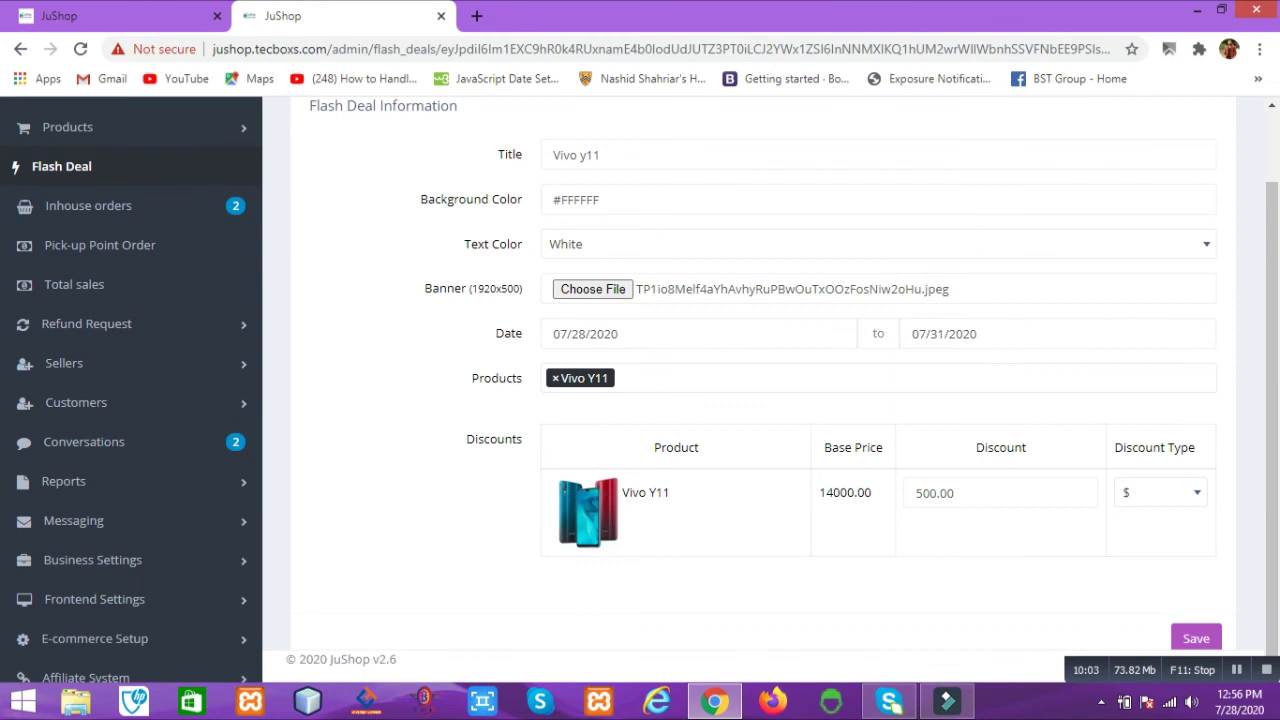
{"action": "left_click", "coordinate": [1196, 638]}
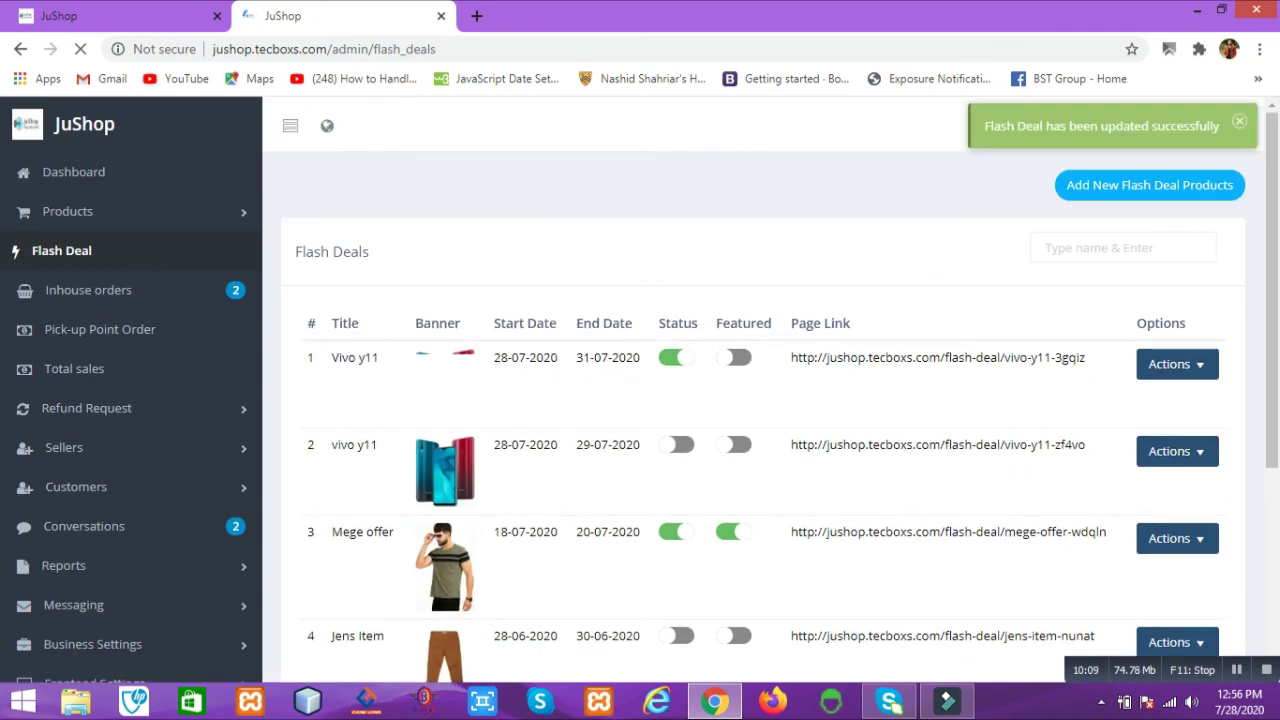
Step: Mark the Vivo y11 deal featured, copy its page link, and open a new tab
{"action": "left_click", "coordinate": [737, 357]}
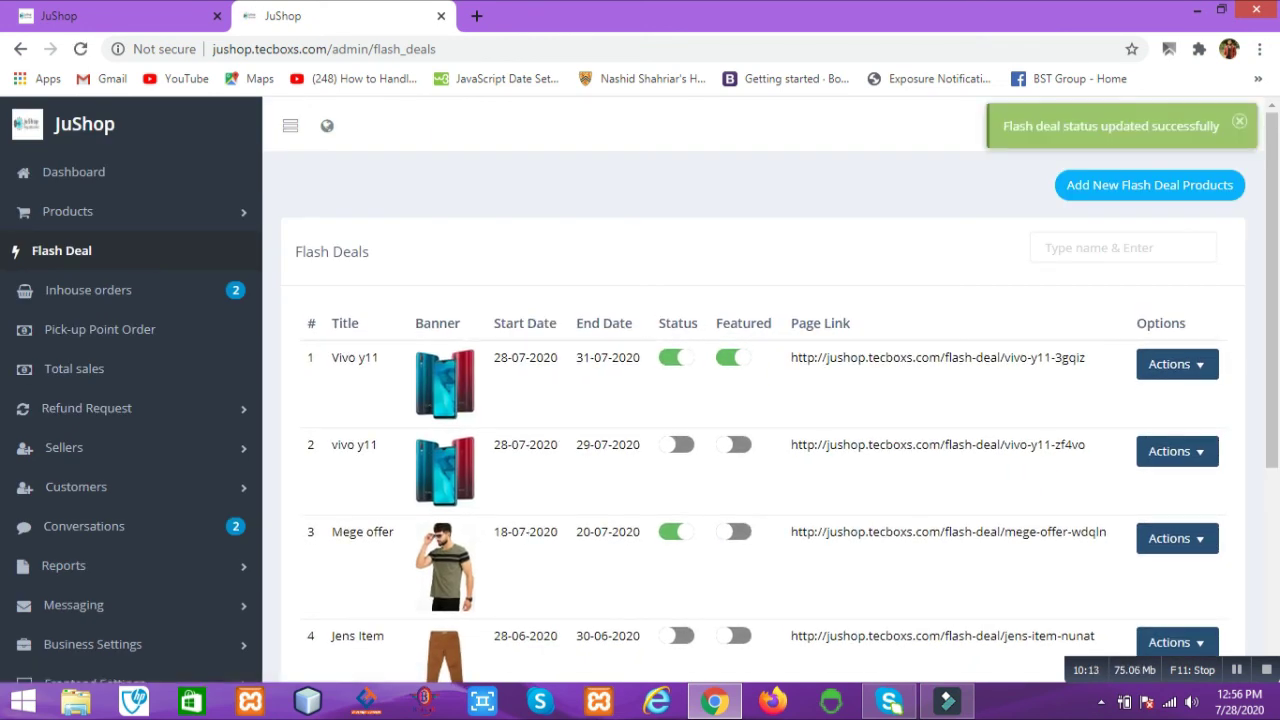
{"action": "left_click_drag", "start_coordinate": [1087, 357], "coordinate": [790, 357]}
{"action": "key", "text": "ctrl+c"}
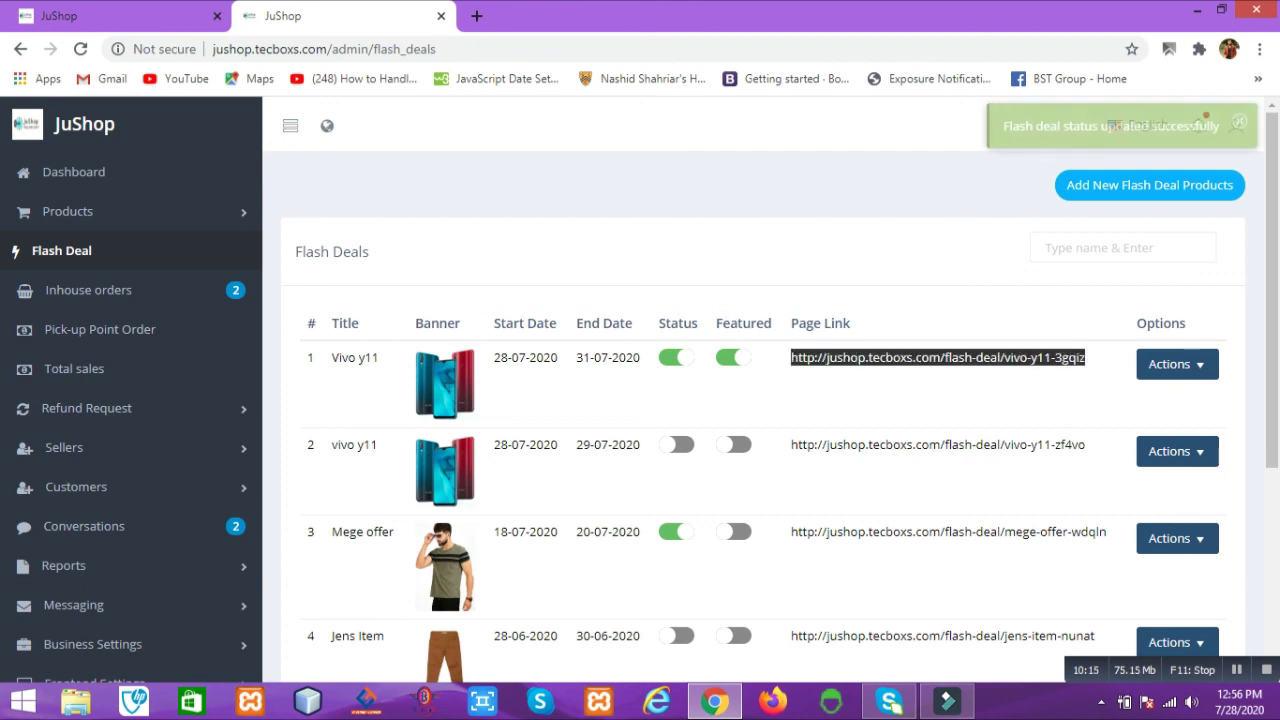
{"action": "key", "text": "ctrl+t"}
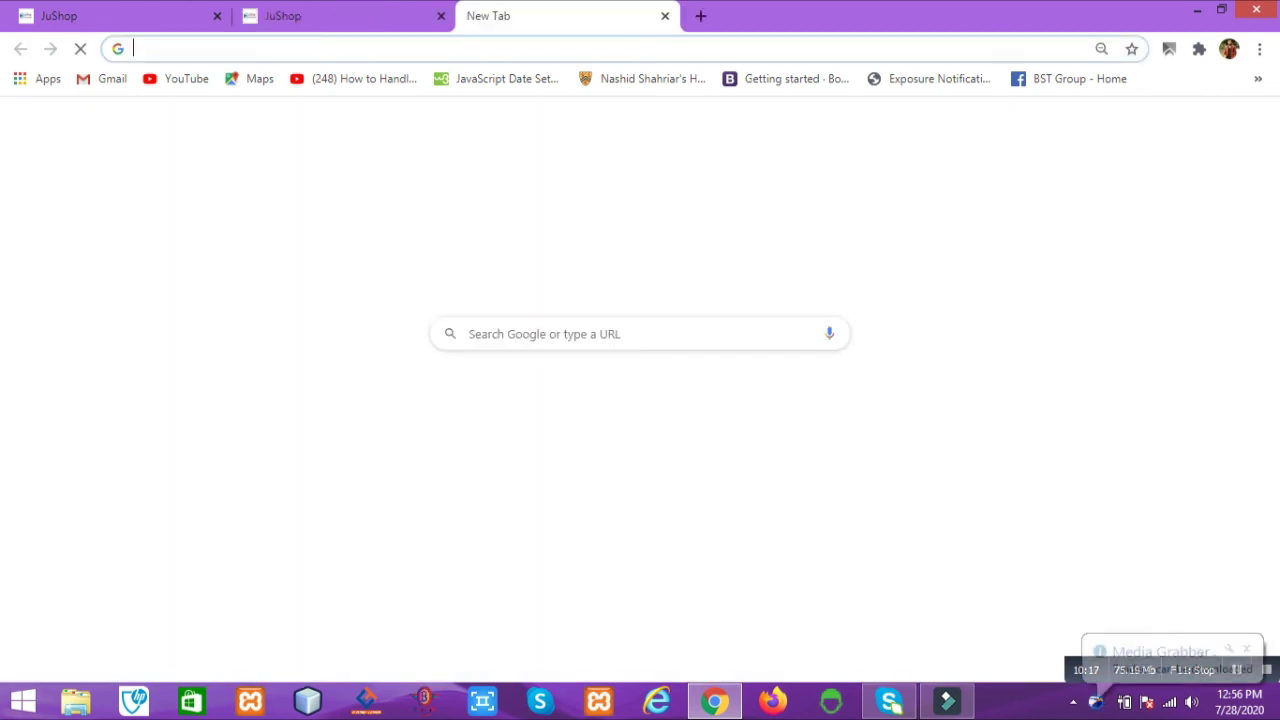
Step: Load the copied Vivo y11 deal link to check Vivo Y11 at ৳13,500, then open another tab
{"action": "key", "text": "ctrl+v"}
{"action": "key", "text": "Return"}
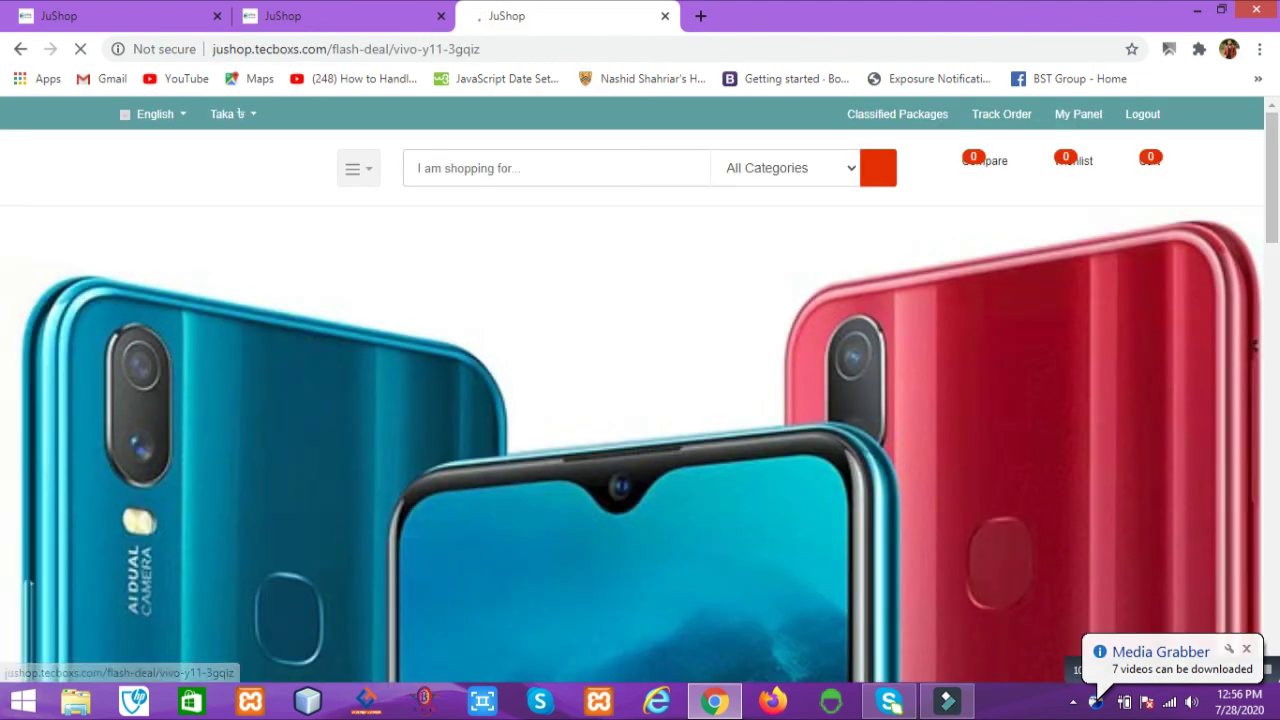
{"action": "scroll", "coordinate": [640, 390], "scroll_direction": "down", "scroll_amount": 3}
{"action": "scroll", "coordinate": [640, 390], "scroll_direction": "down", "scroll_amount": 8}
{"action": "scroll", "coordinate": [640, 390], "scroll_direction": "up", "scroll_amount": 2}
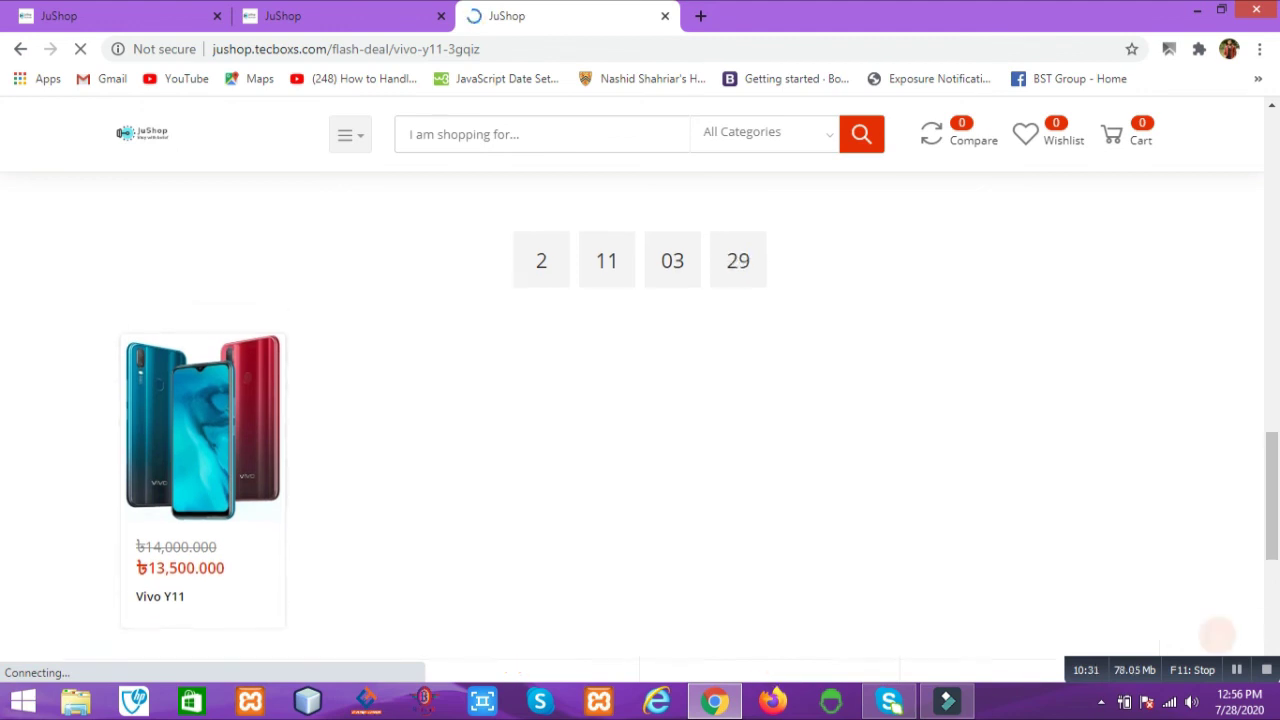
{"action": "key", "text": "ctrl+shift+Tab"}
{"action": "key", "text": "ctrl+shift+Tab"}
{"action": "key", "text": "ctrl+t"}
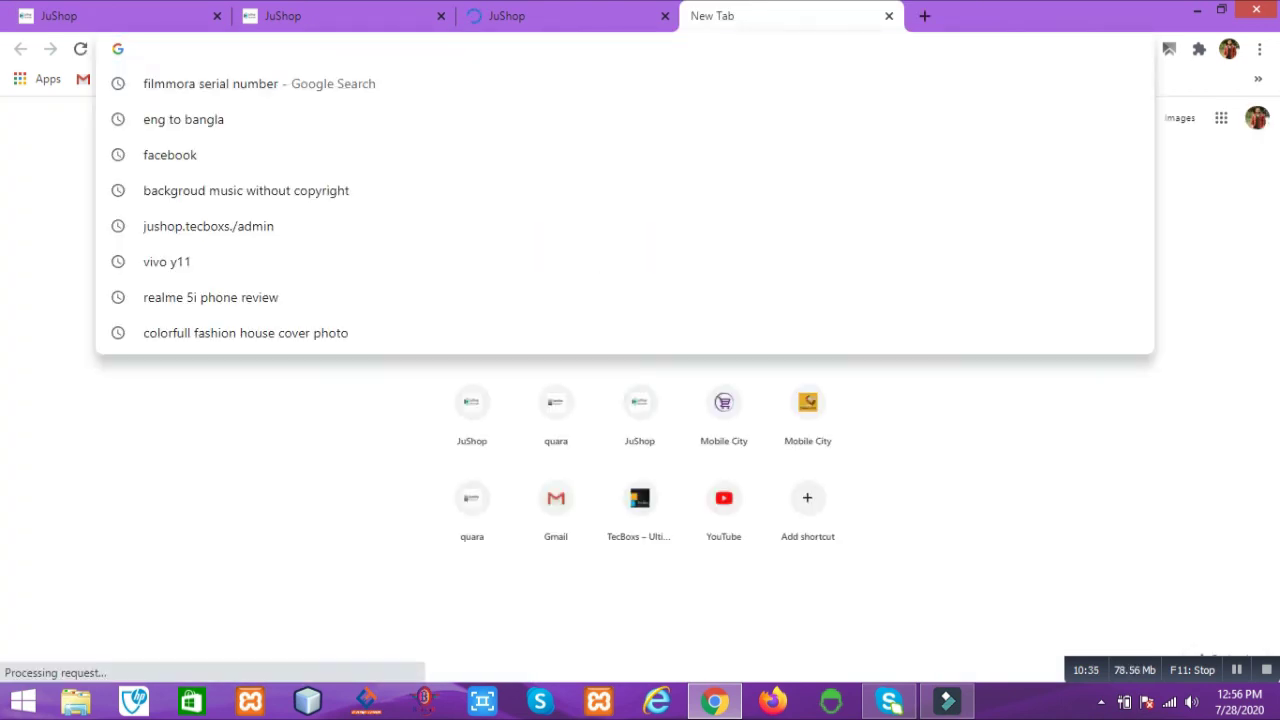
Step: Load the JuShop home page and scroll to Flash Sale showing Vivo Y11 at ৳13,500
{"action": "type", "text": "ju"}
{"action": "key", "text": "Return"}
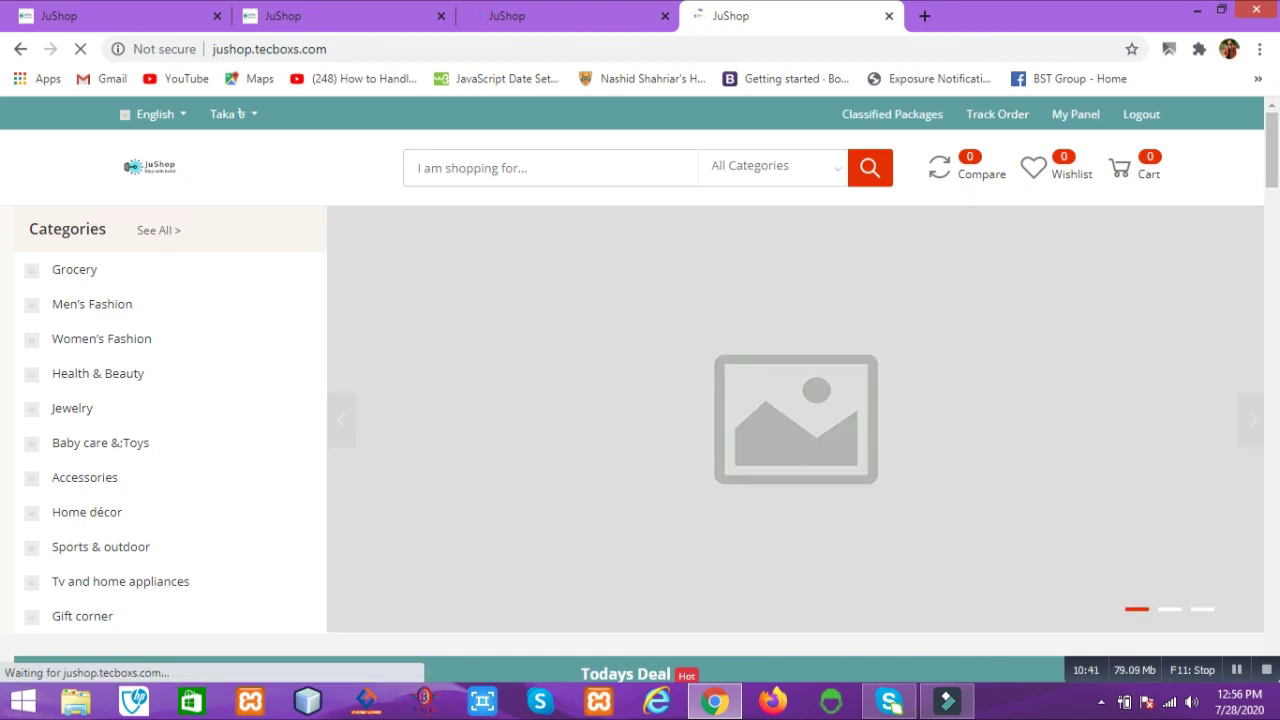
{"action": "scroll", "coordinate": [640, 400], "scroll_direction": "down", "scroll_amount": 5}
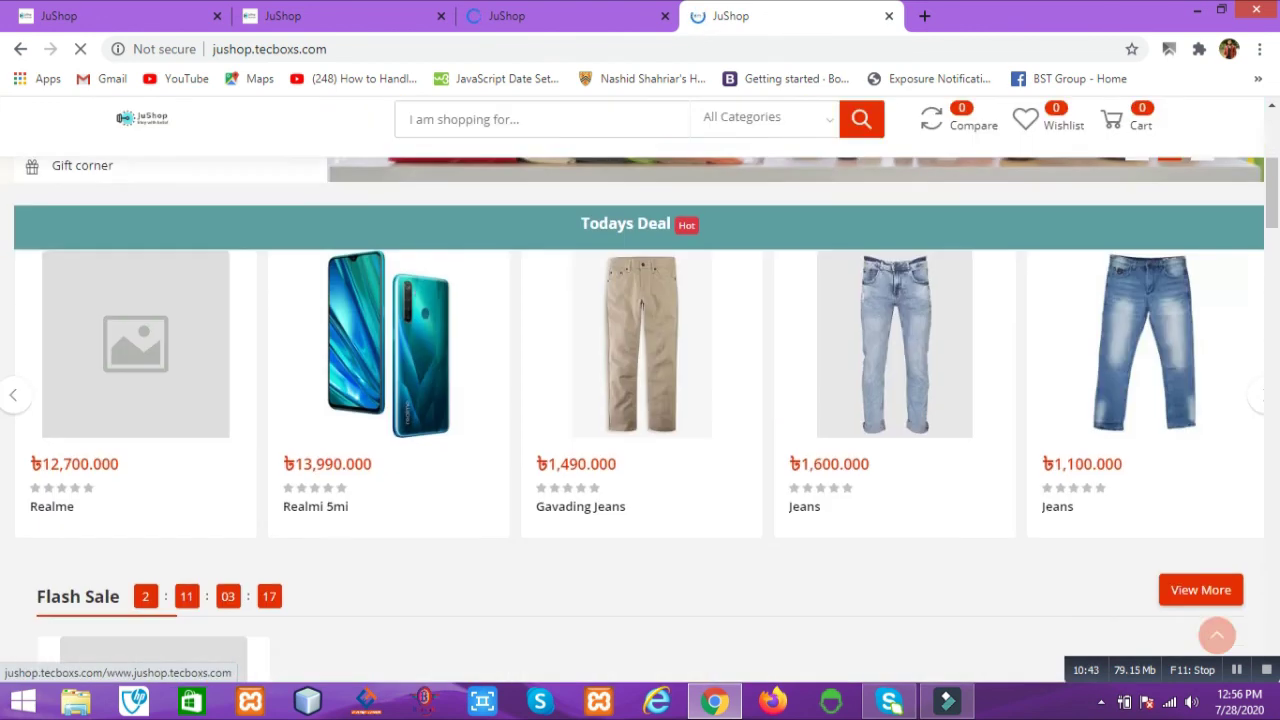
{"action": "scroll", "coordinate": [640, 400], "scroll_direction": "down", "scroll_amount": 3}
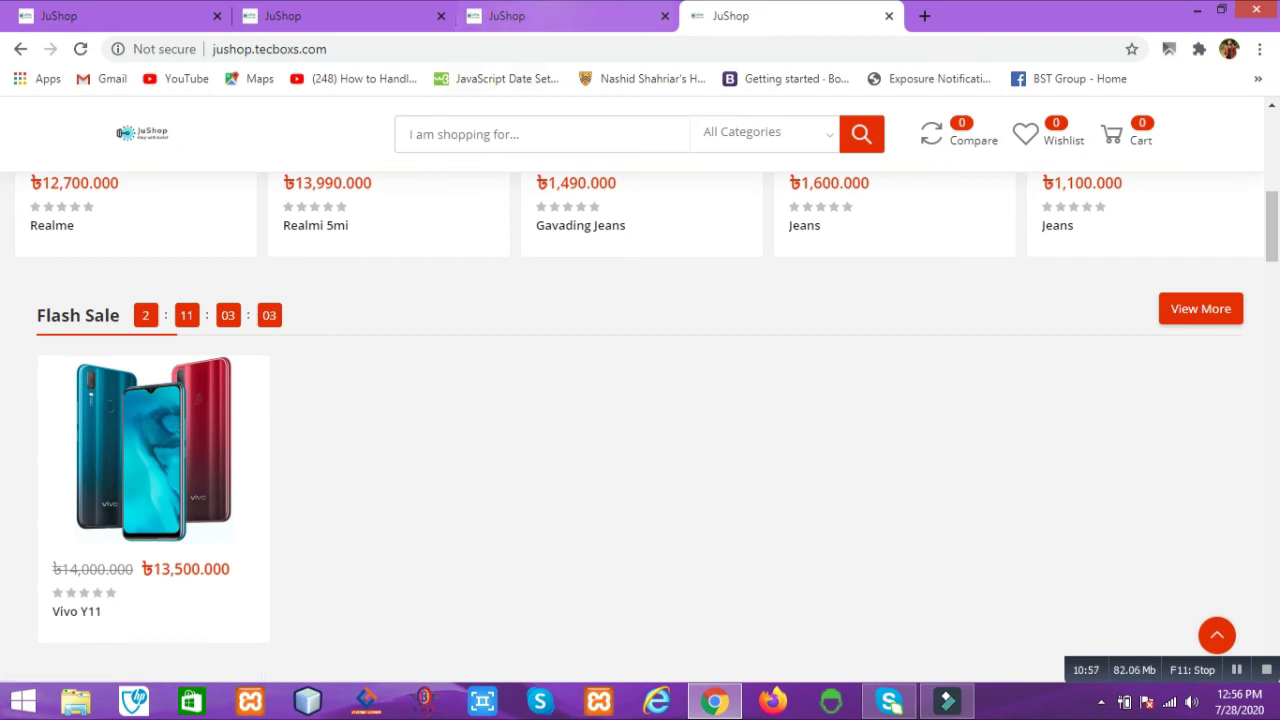
{"action": "scroll", "coordinate": [640, 428], "scroll_direction": "down", "scroll_amount": 2}
{"action": "scroll", "coordinate": [640, 428], "scroll_direction": "up", "scroll_amount": 10}
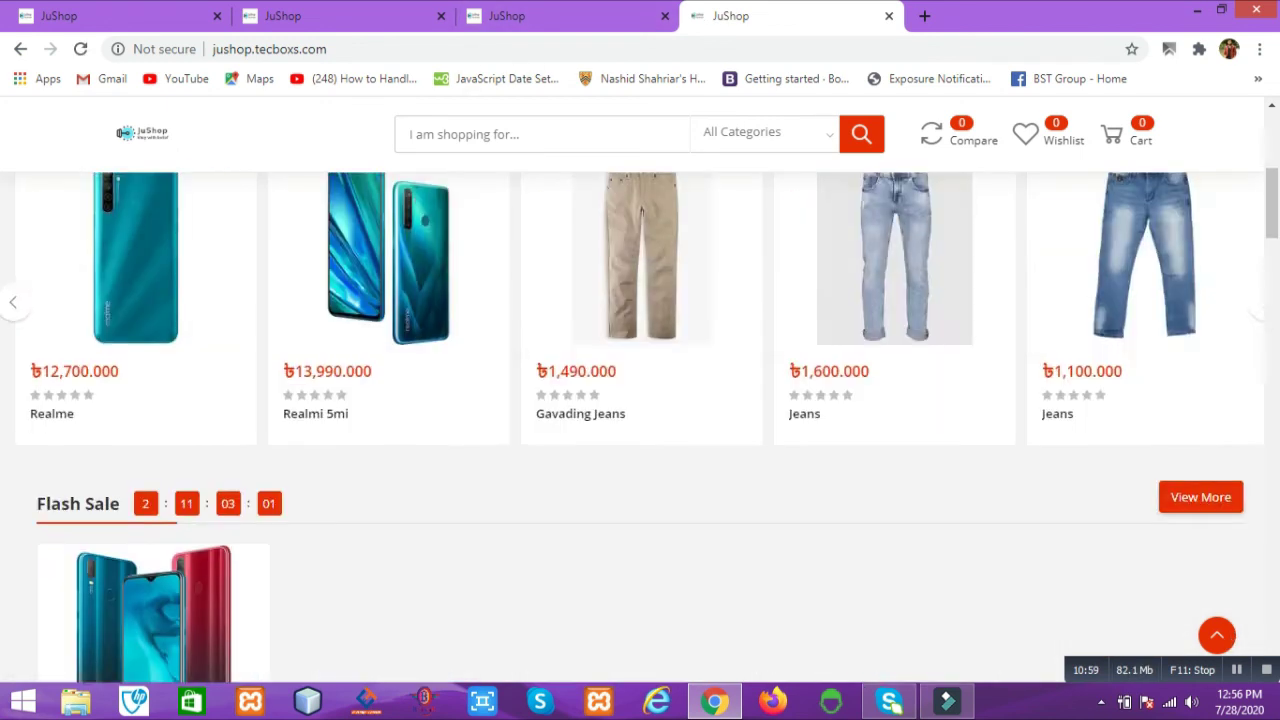